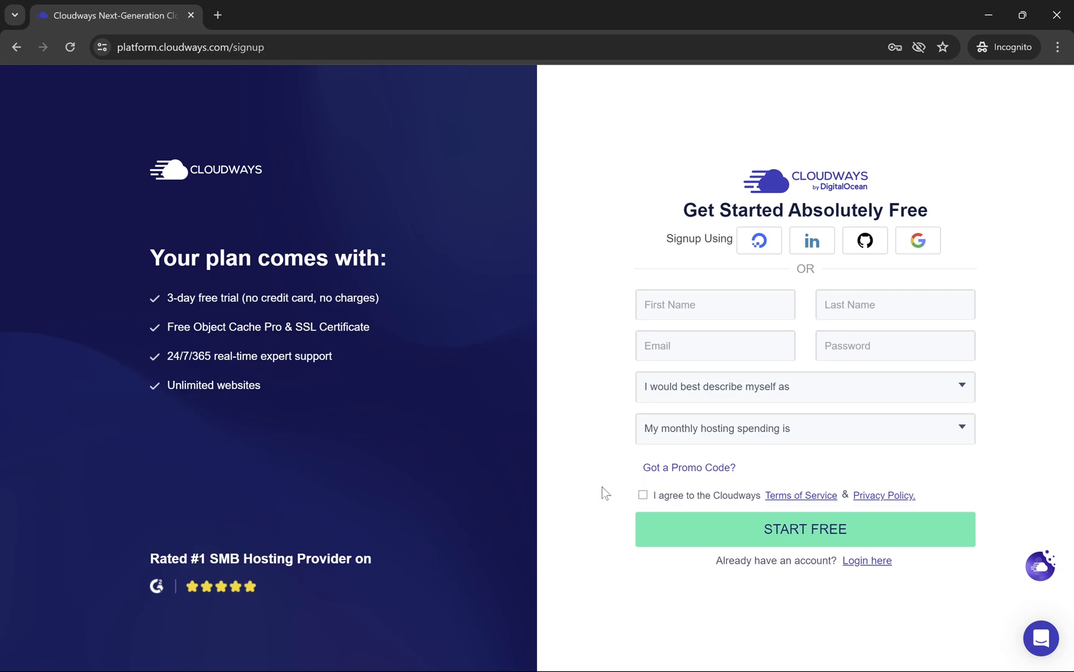
Enter the promo code CODESEASY in the signup form.
click(669, 472)
click(751, 468)
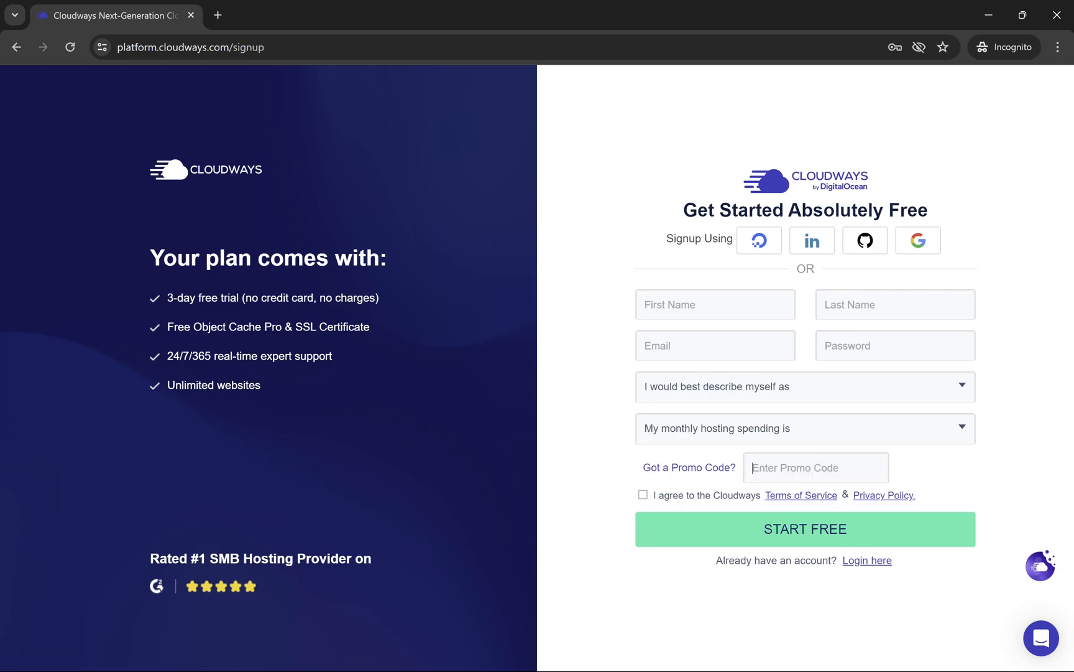
text(CODESEASY)
click(972, 474)
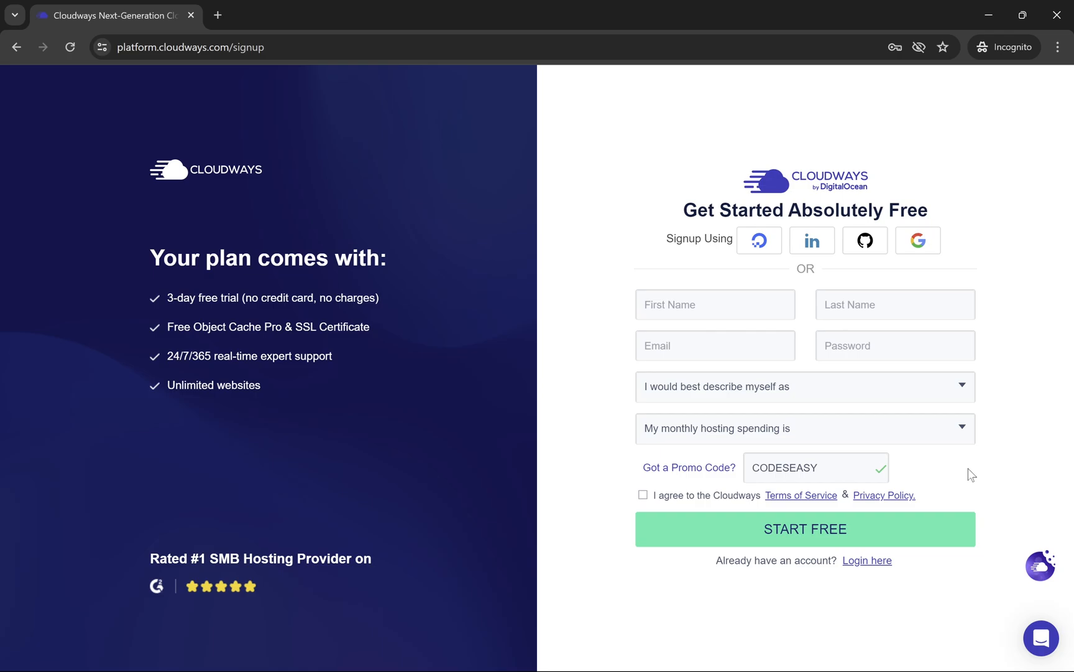
double_click(783, 467)
click(977, 467)
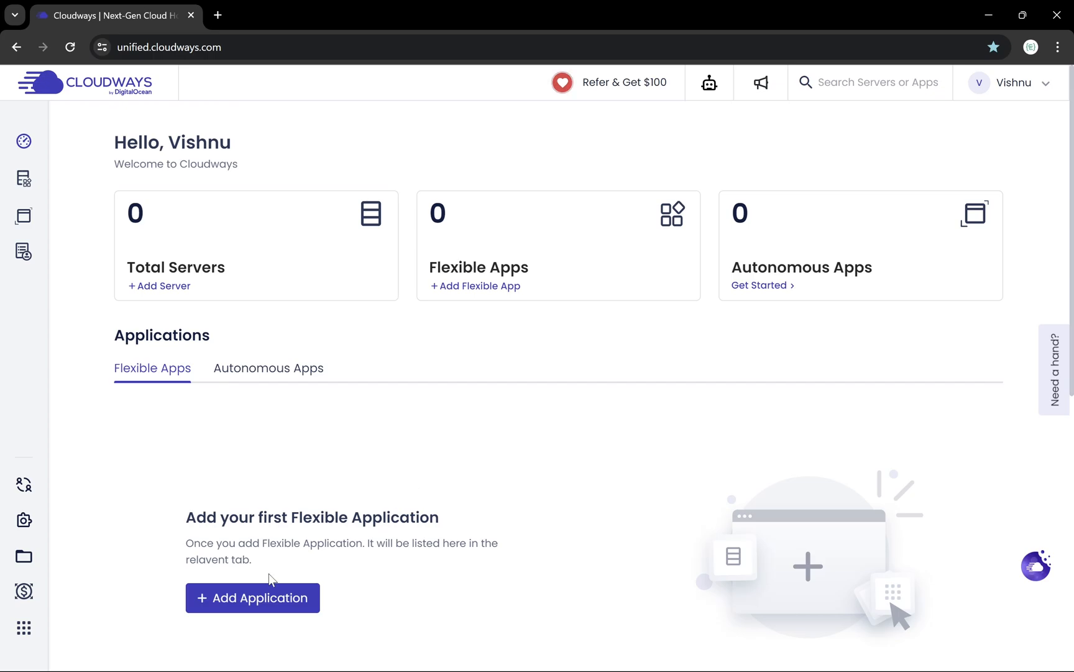
Add a new application using WordPress Version 6.2.2 and name it CODESEASY.
click(257, 596)
click(269, 252)
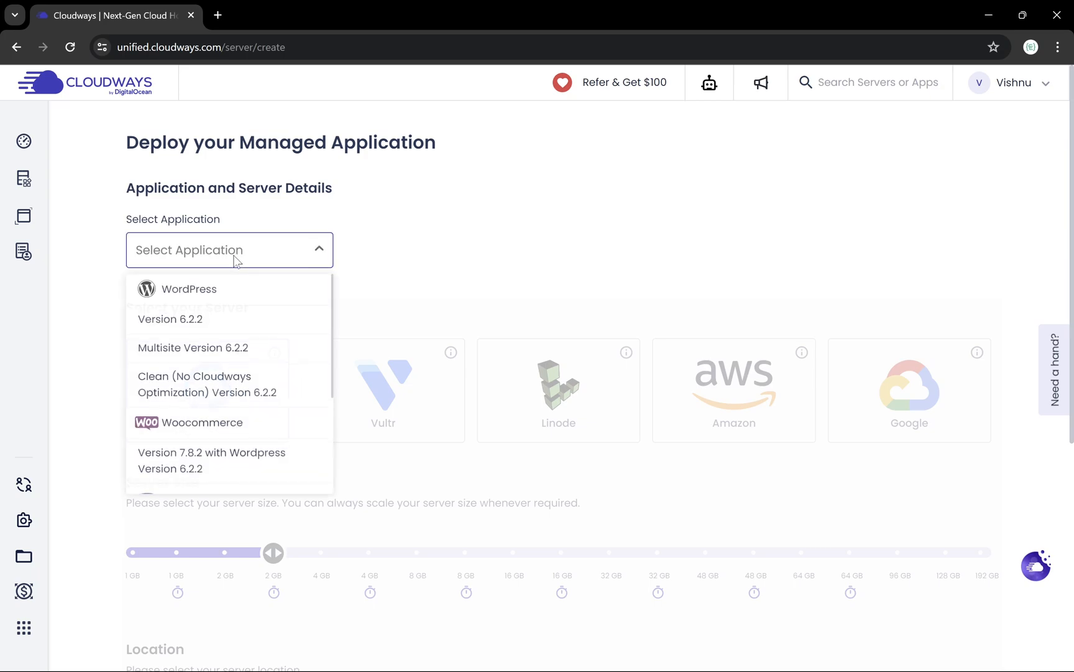
click(260, 288)
click(401, 252)
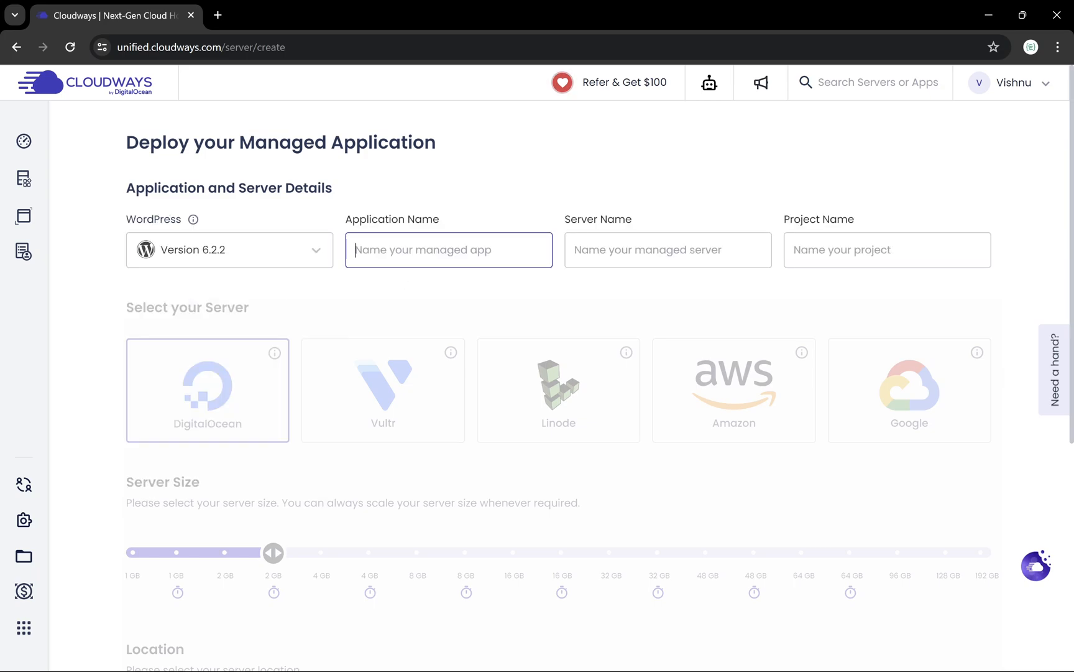
text(CODES)
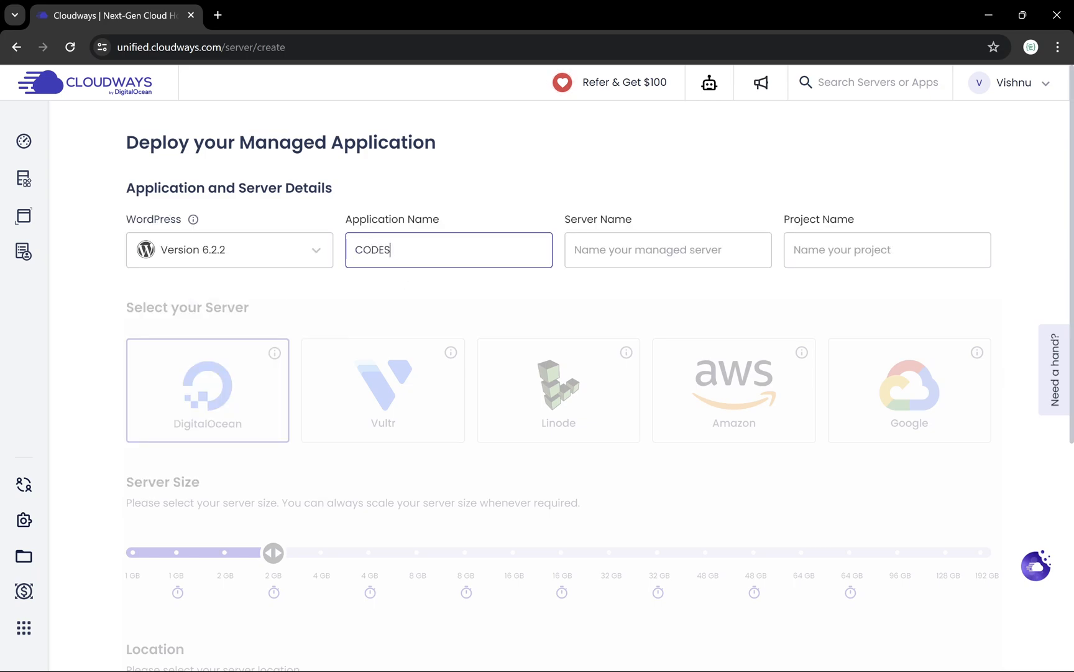
text(EASY)
key(Tab)
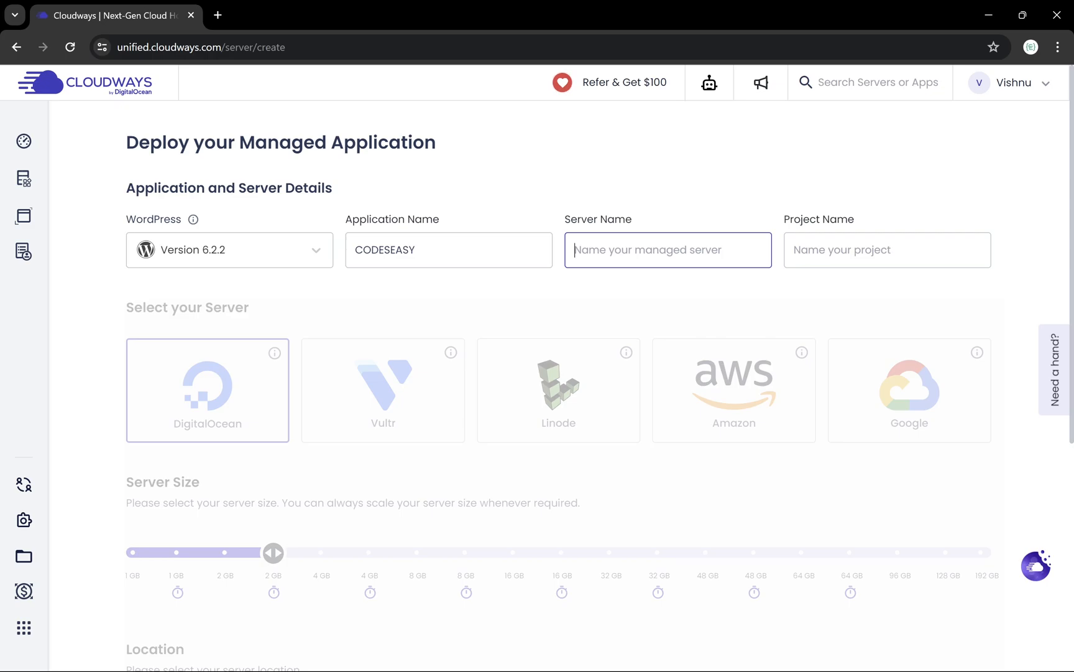
Copy the application name CODESEASY into the server name and project name.
key(shift+Tab)
key(ctrl+c)
key(Tab)
key(ctrl+v)
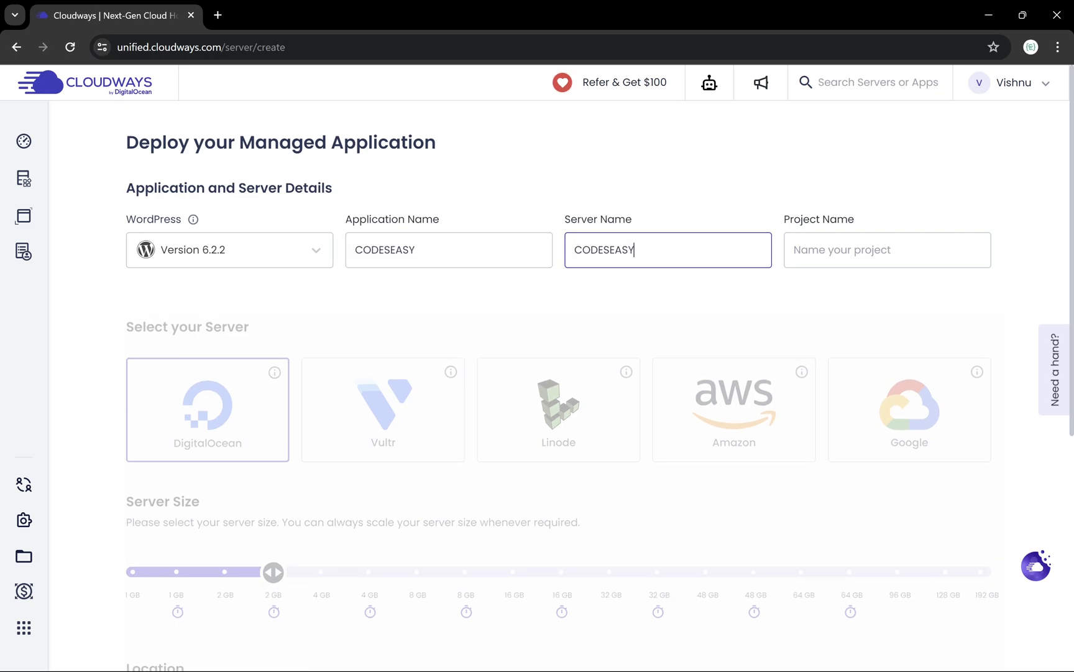
key(Tab)
key(ctrl+v)
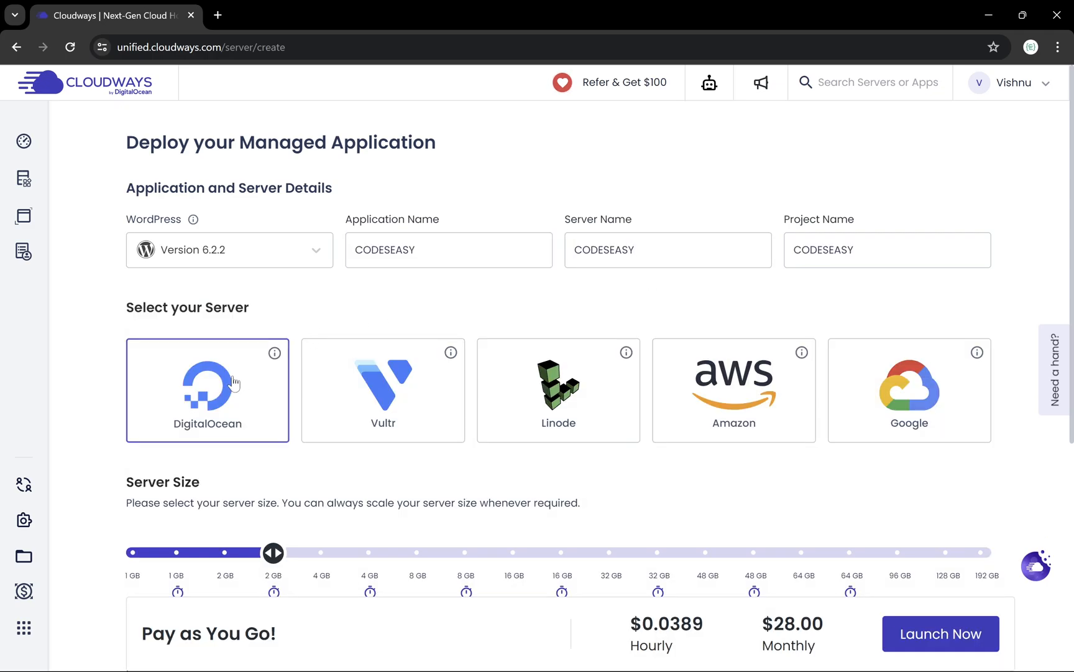
Set the server location to London and launch the 2 GB DigitalOcean server.
scroll(334, 476, down, 2)
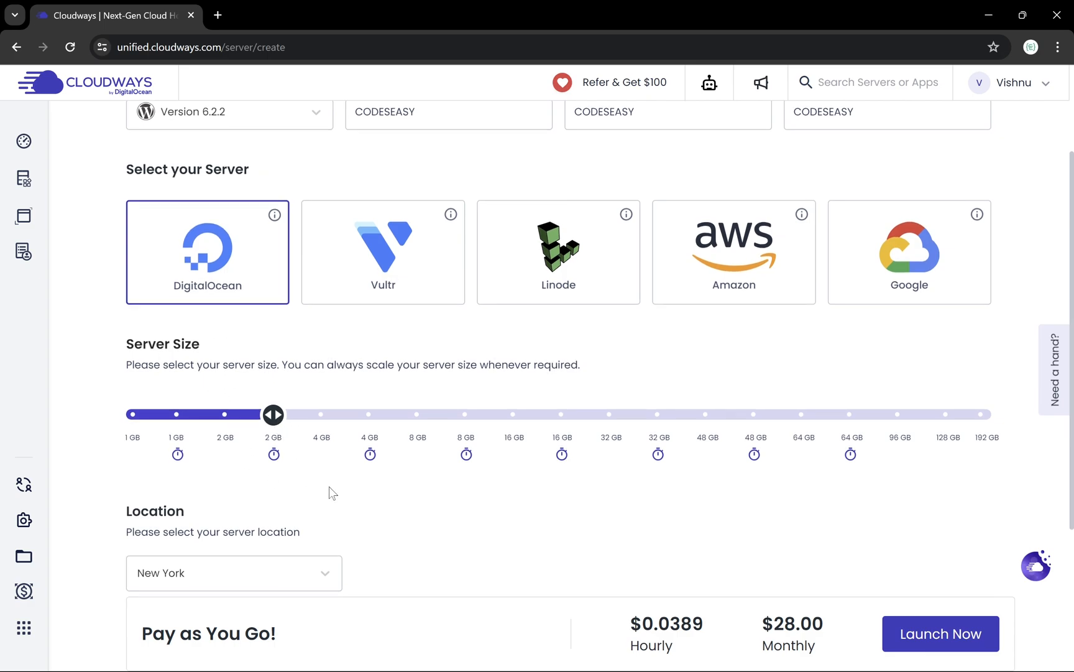
scroll(294, 490, down, 3)
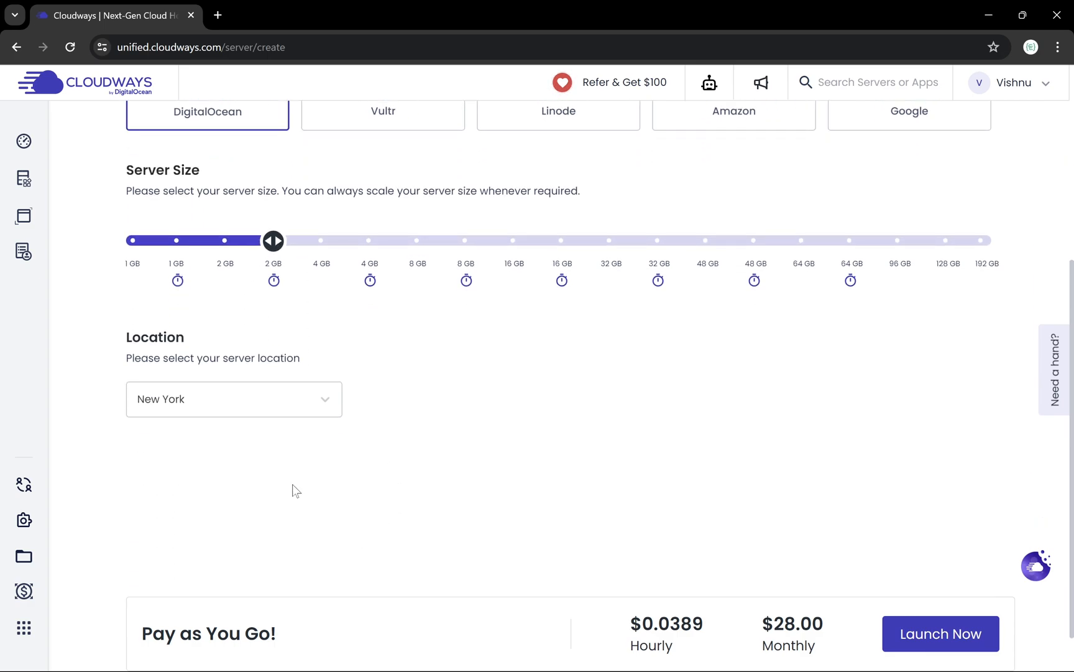
click(281, 408)
click(273, 286)
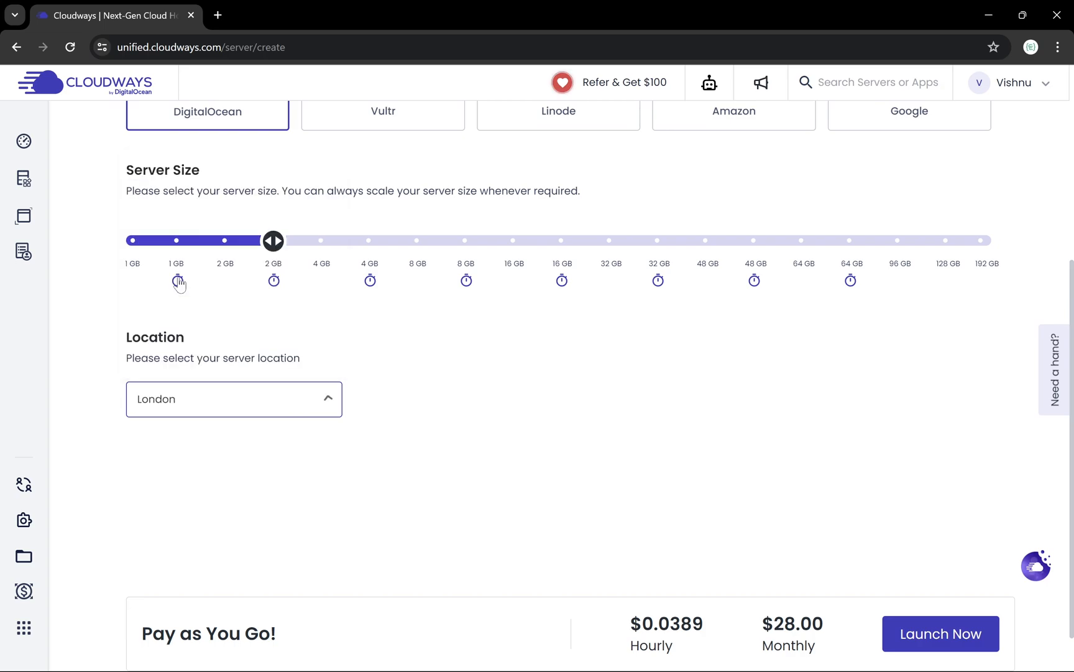
click(940, 633)
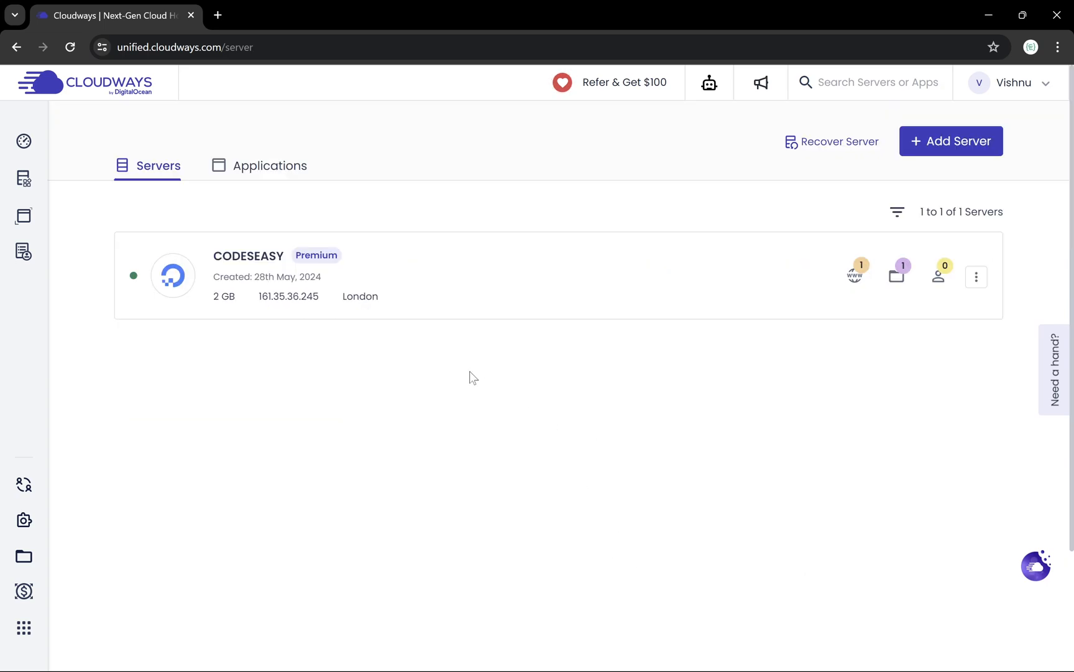
Open the CODESEASY application's access details and preview its live website through the application URL, closing the preview when done.
click(269, 176)
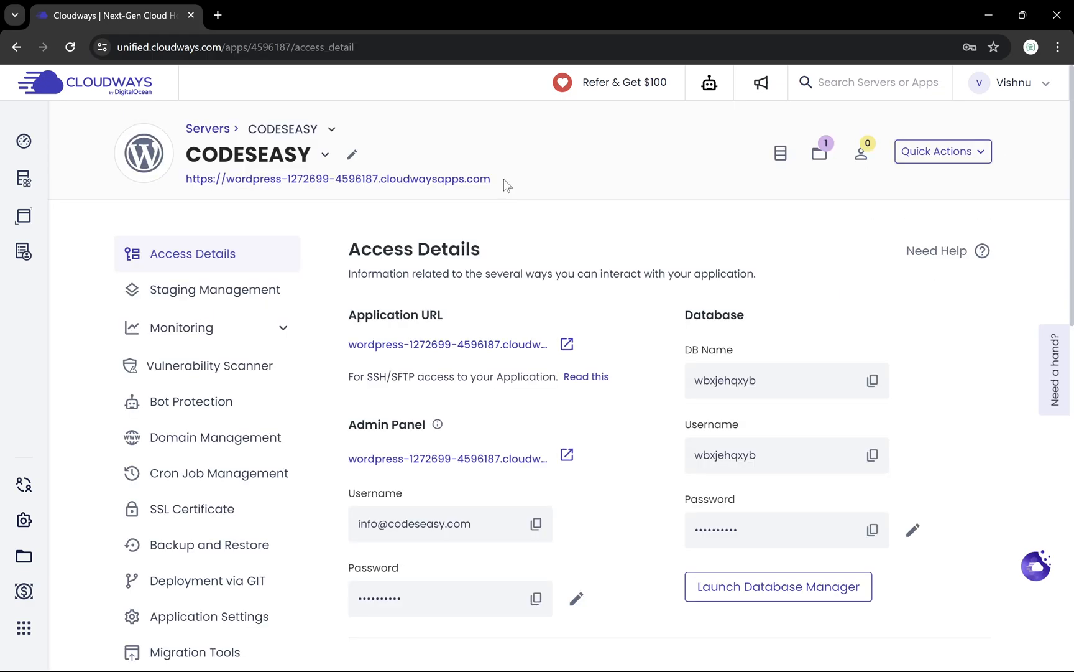
triple_click(505, 184)
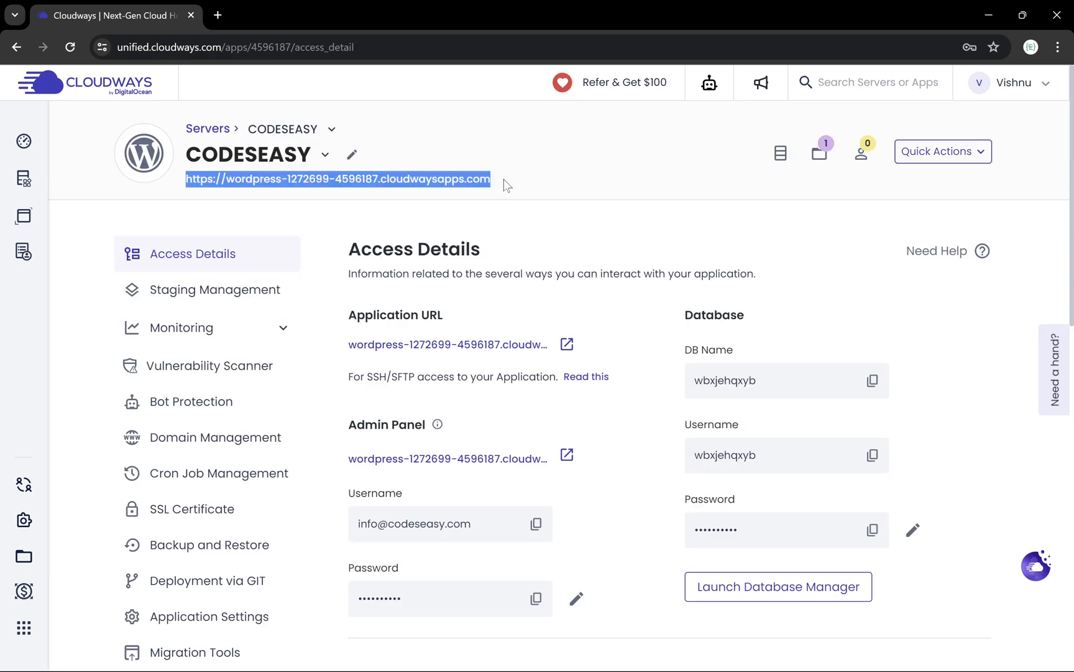
click(448, 181)
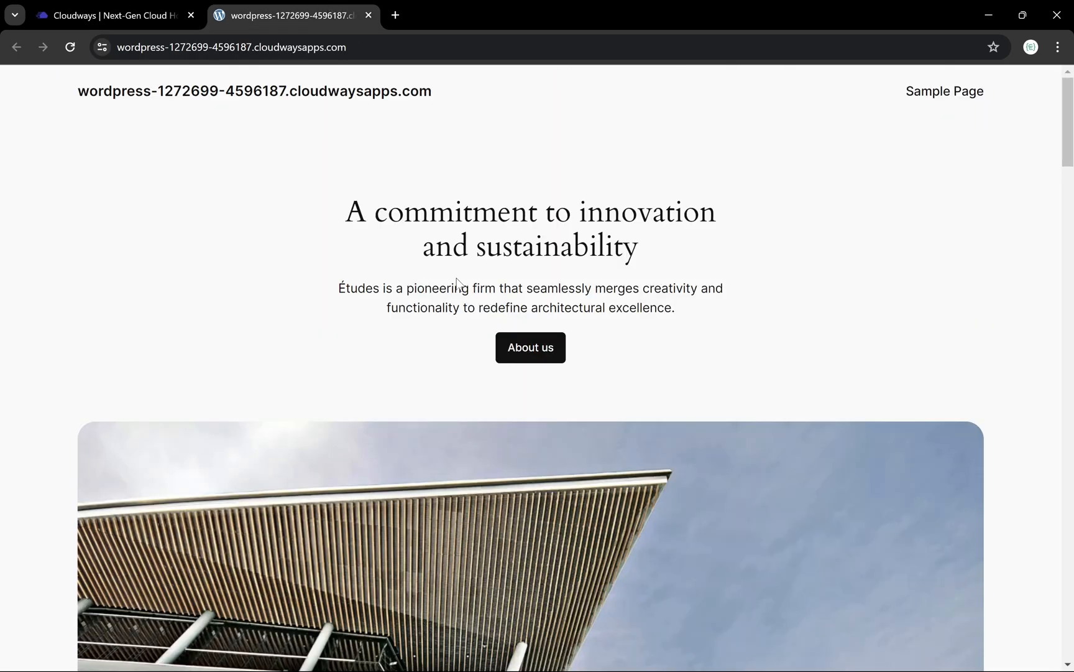
scroll(457, 281, down, 2)
scroll(457, 281, up, 2)
key(ctrl+w)
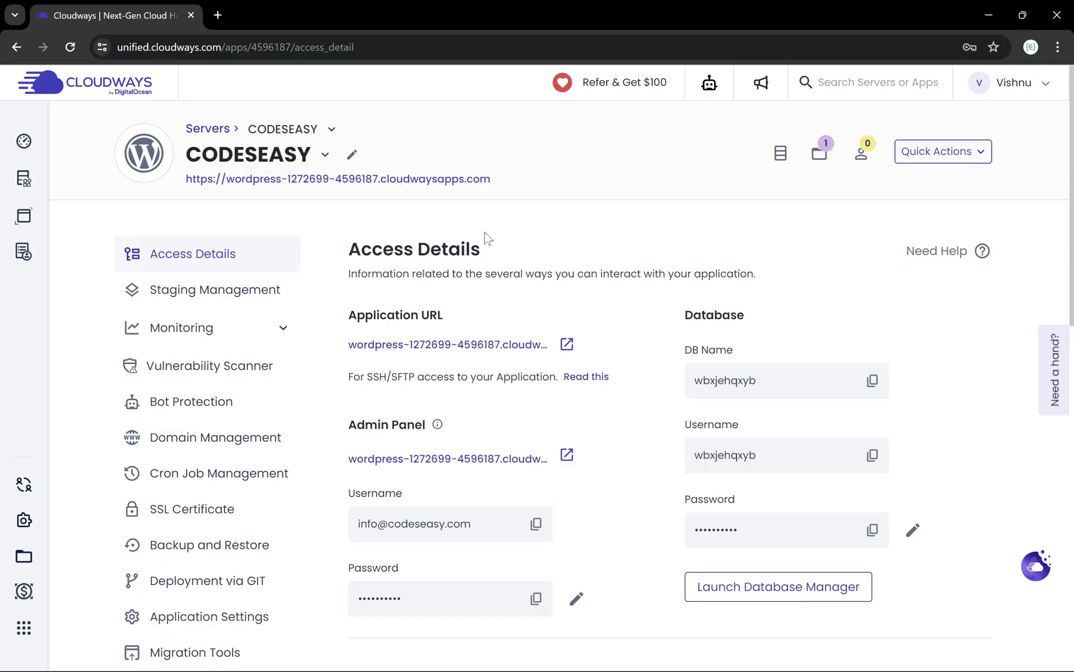
Run a fresh Vulnerability Scanner check on the CODESEASY application.
click(219, 368)
scroll(516, 353, down, 1)
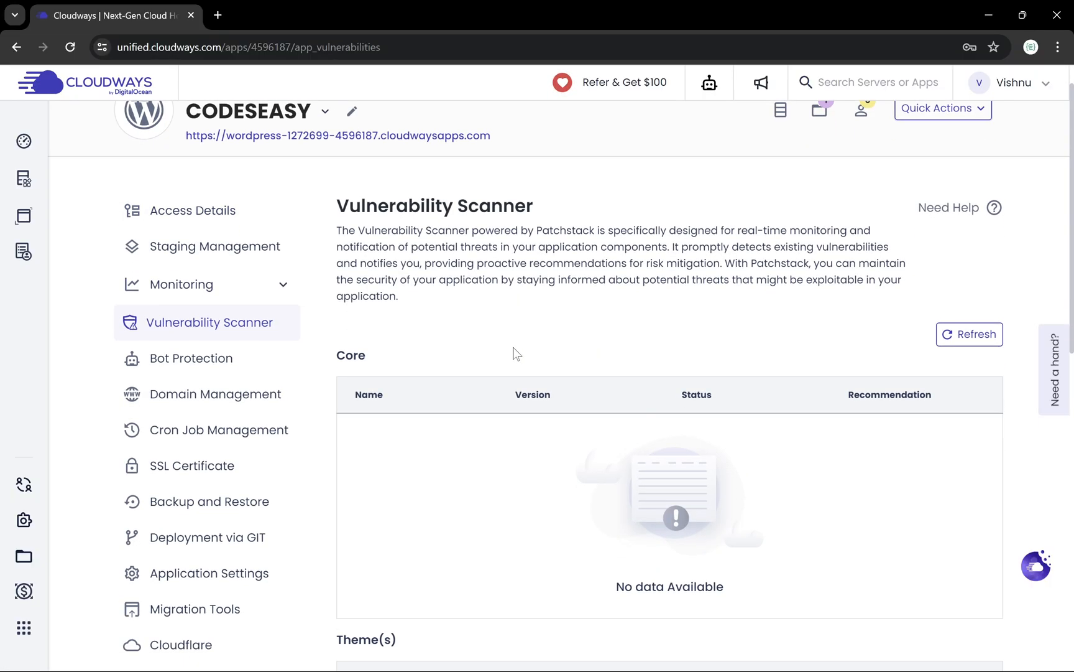
click(961, 334)
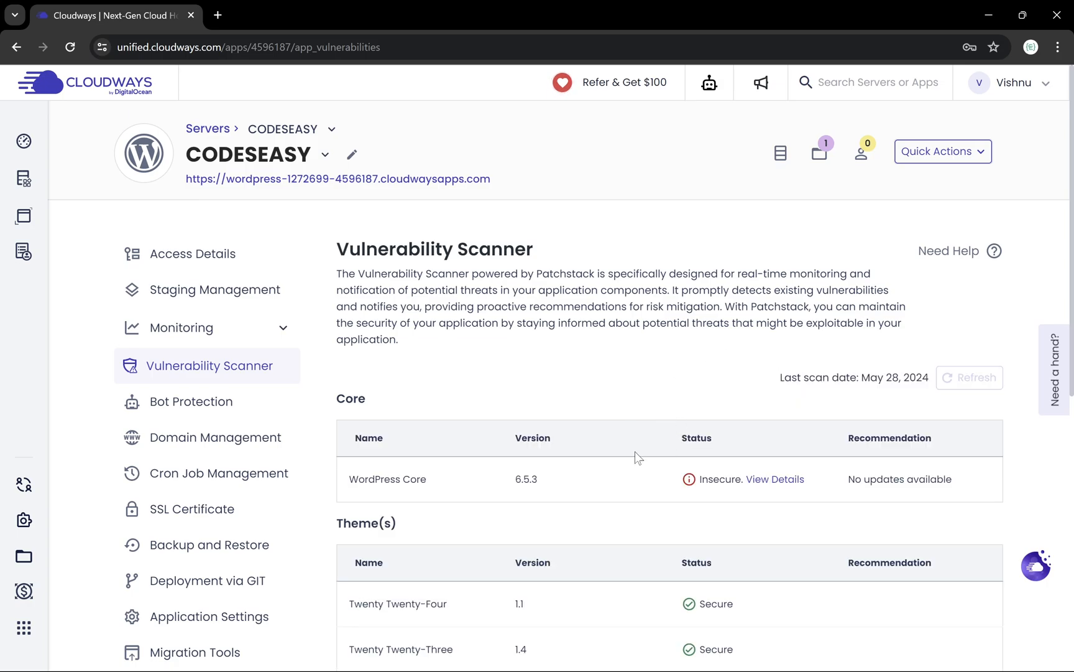
Examine the WordPress Core scan status and its Patchstack vulnerability details, and return to the scan results.
scroll(650, 495, down, 2)
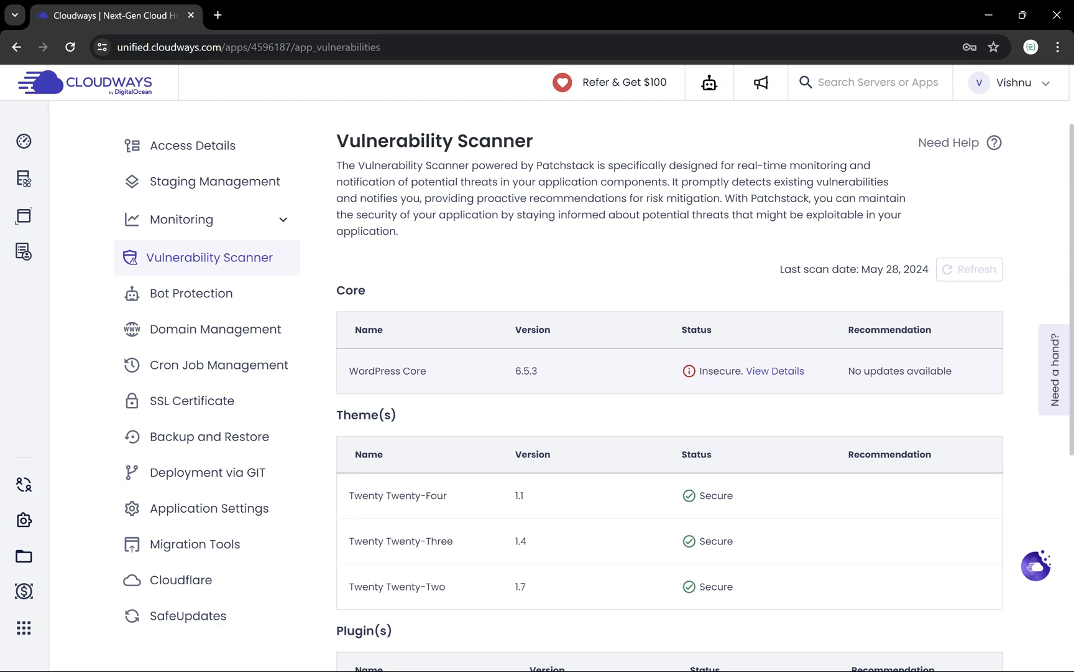
drag(700, 371, 741, 373)
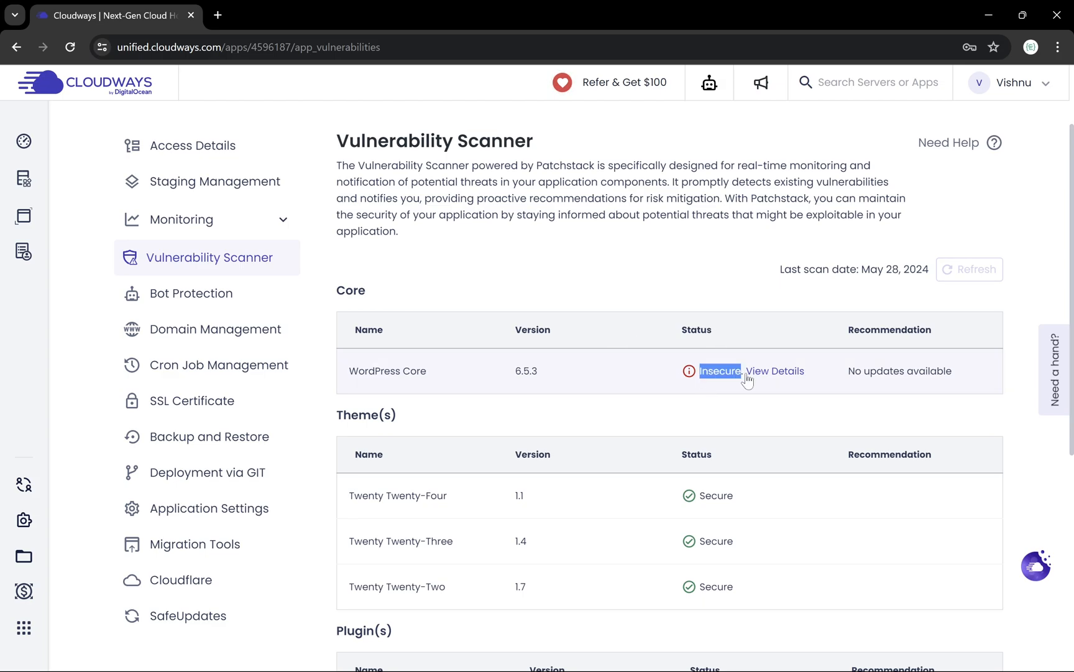
click(783, 374)
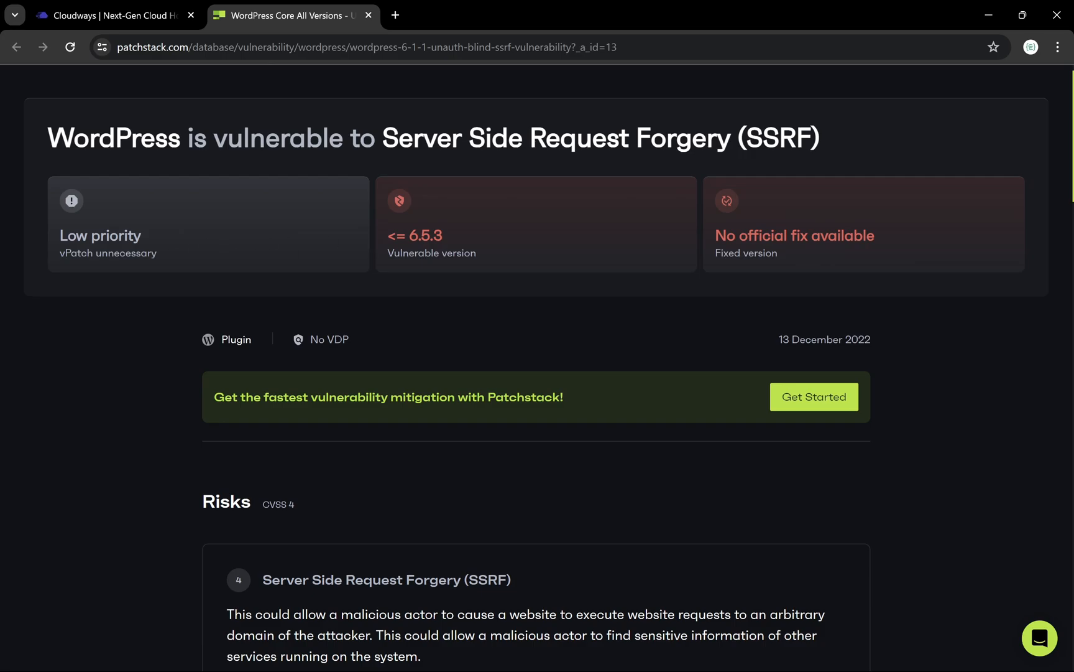
drag(142, 237, 92, 236)
drag(92, 236, 59, 237)
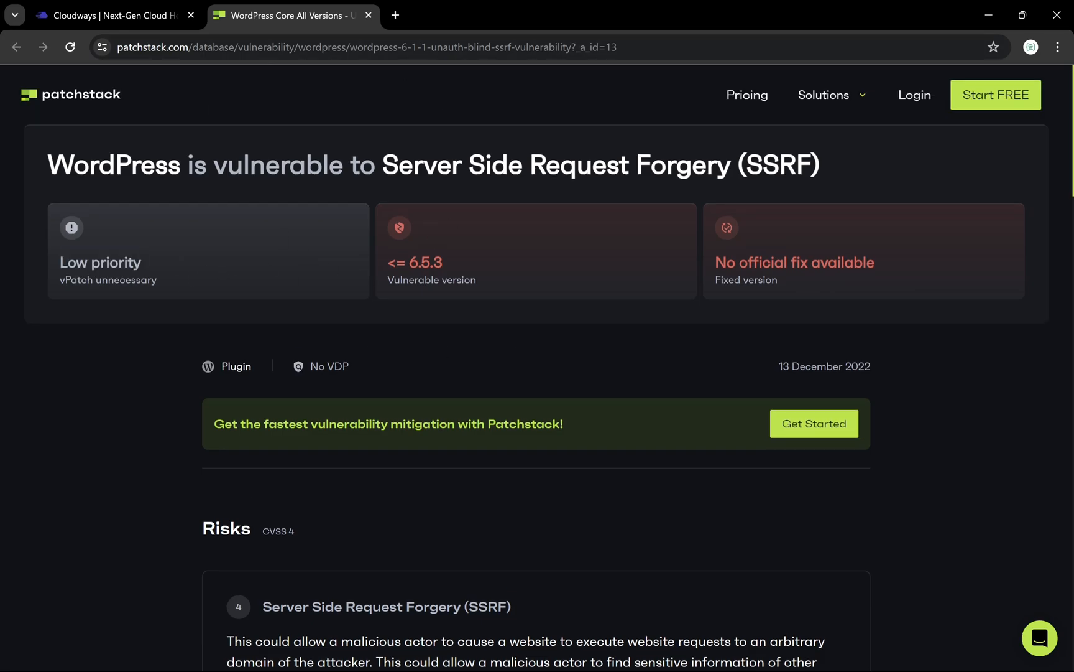
click(156, 12)
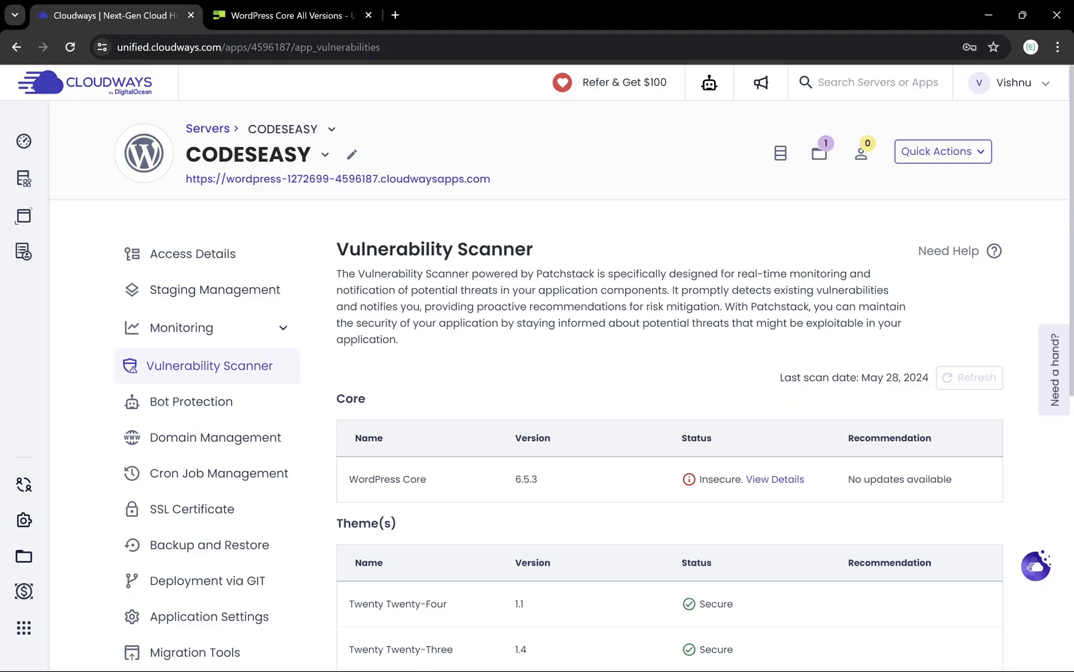
Review the security status of the themes and plugins in the scan results.
scroll(612, 400, down, 3)
scroll(611, 400, down, 5)
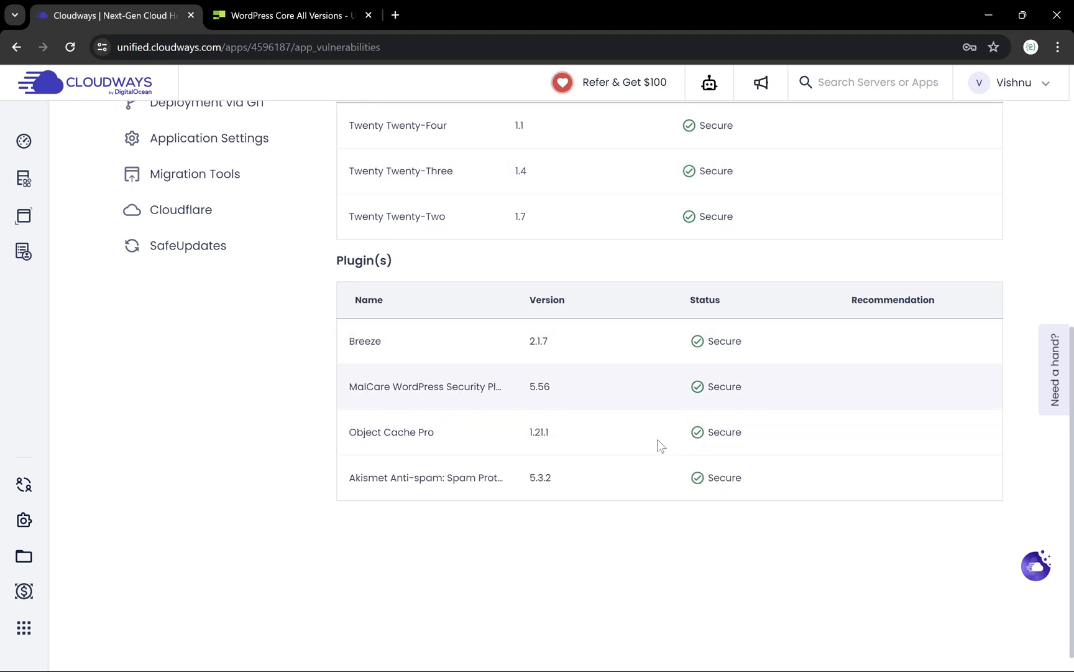
scroll(563, 348, up, 8)
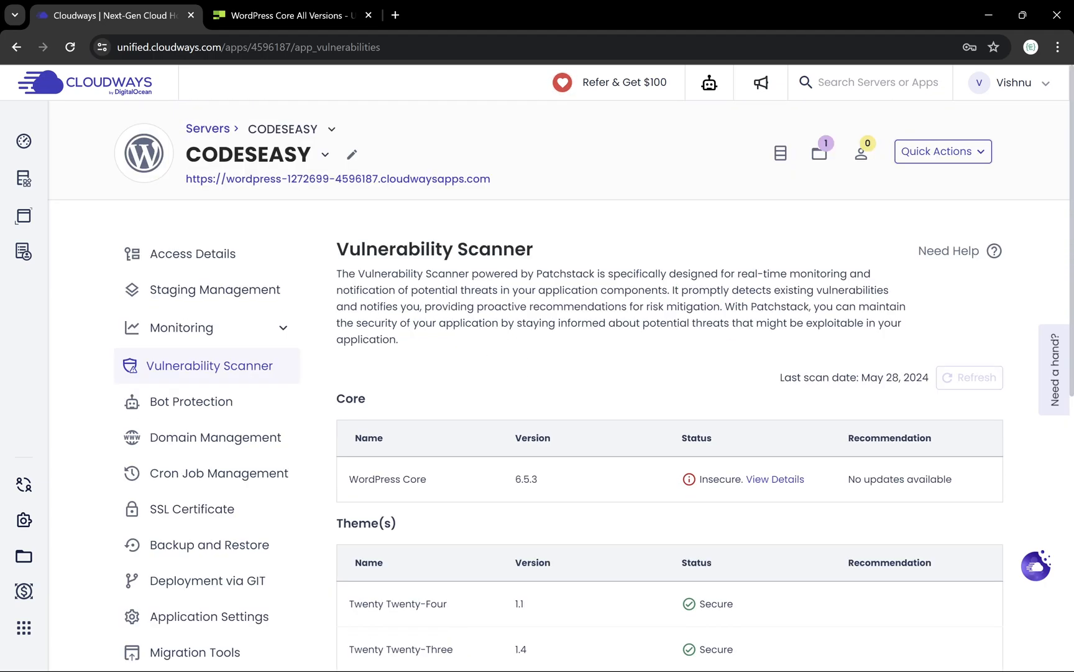
Review the Bot Protection report, including login requests, all login attempts and traffic from bad bots.
click(204, 401)
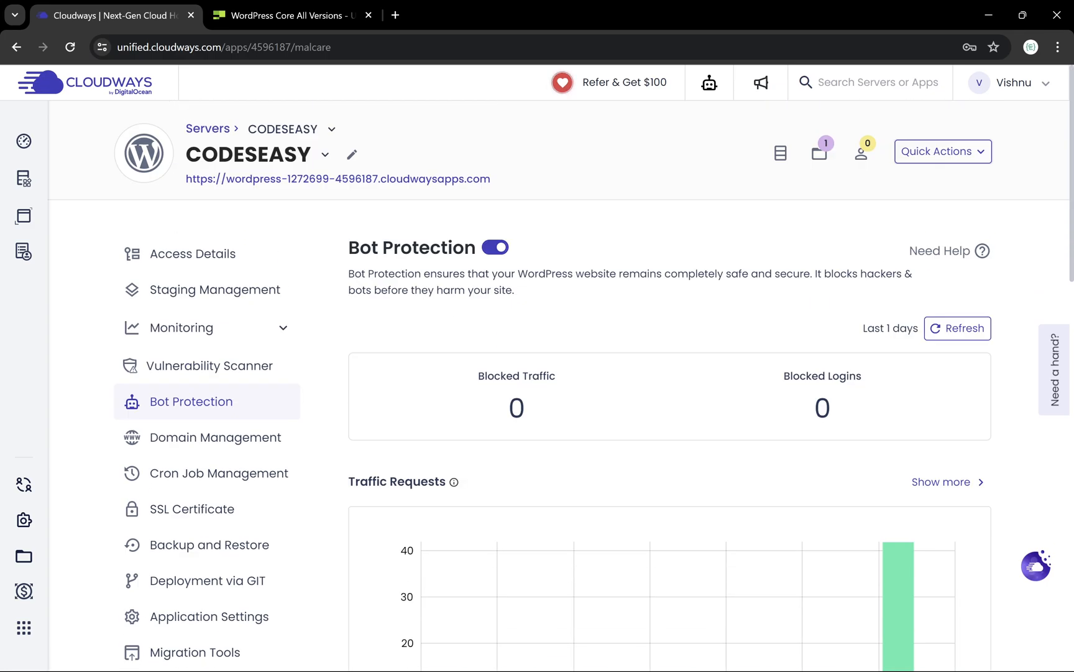
scroll(661, 284, down, 13)
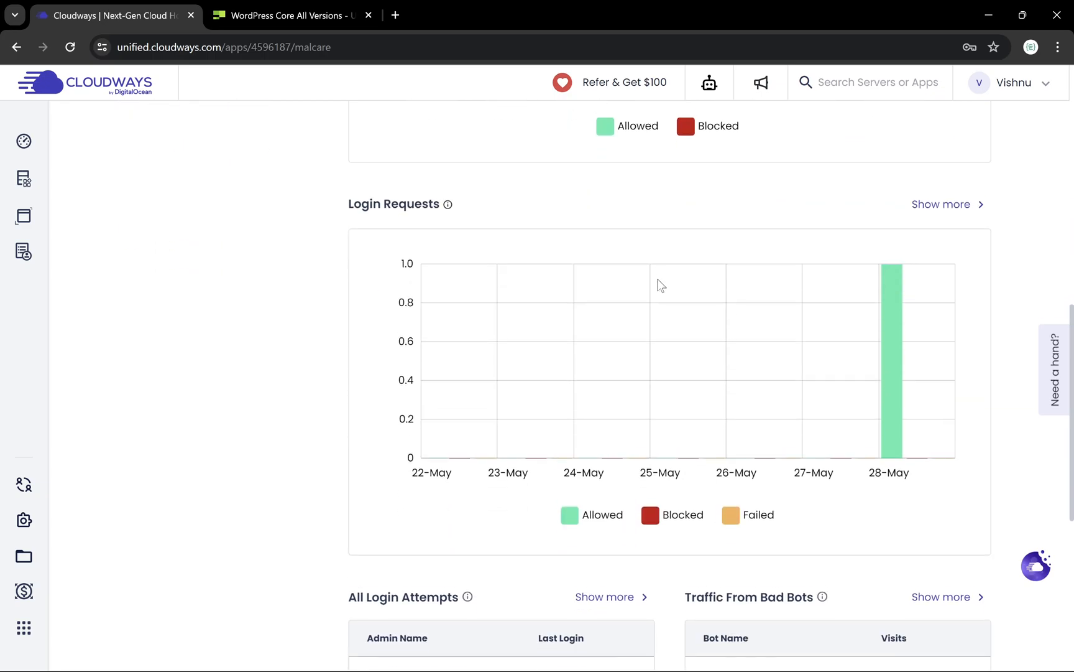
scroll(671, 555, down, 3)
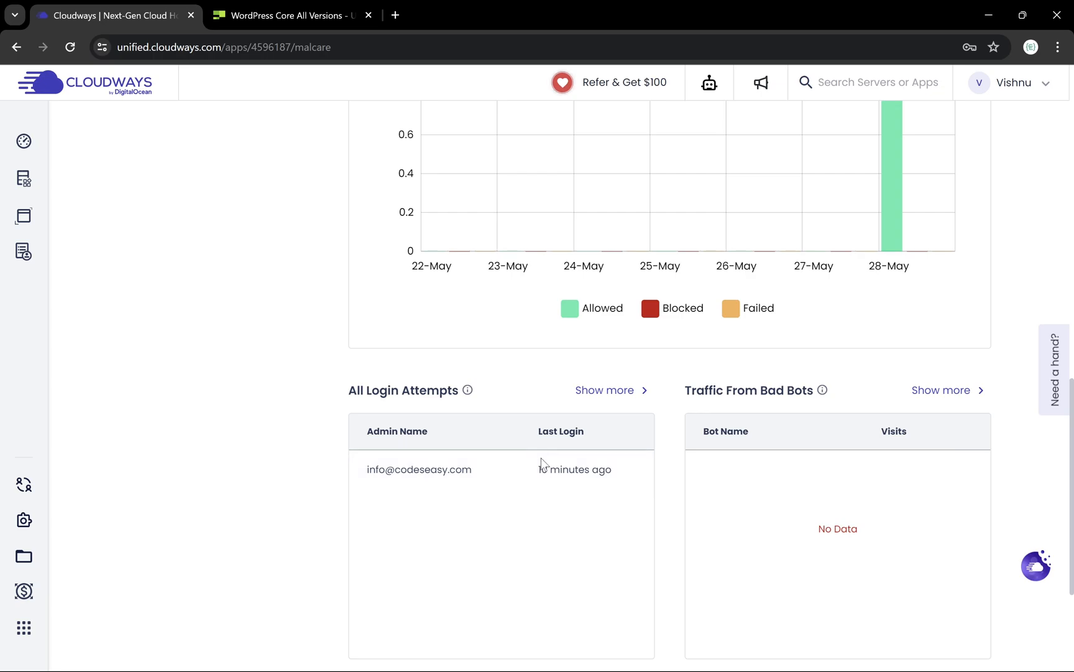
scroll(623, 465, up, 1)
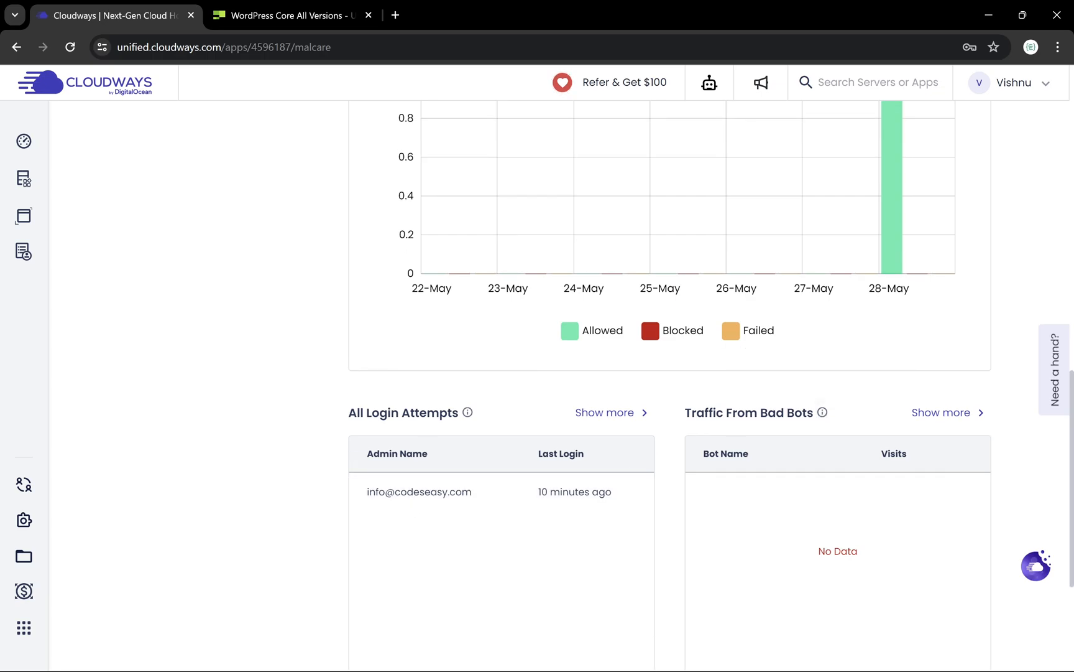
drag(691, 414, 802, 413)
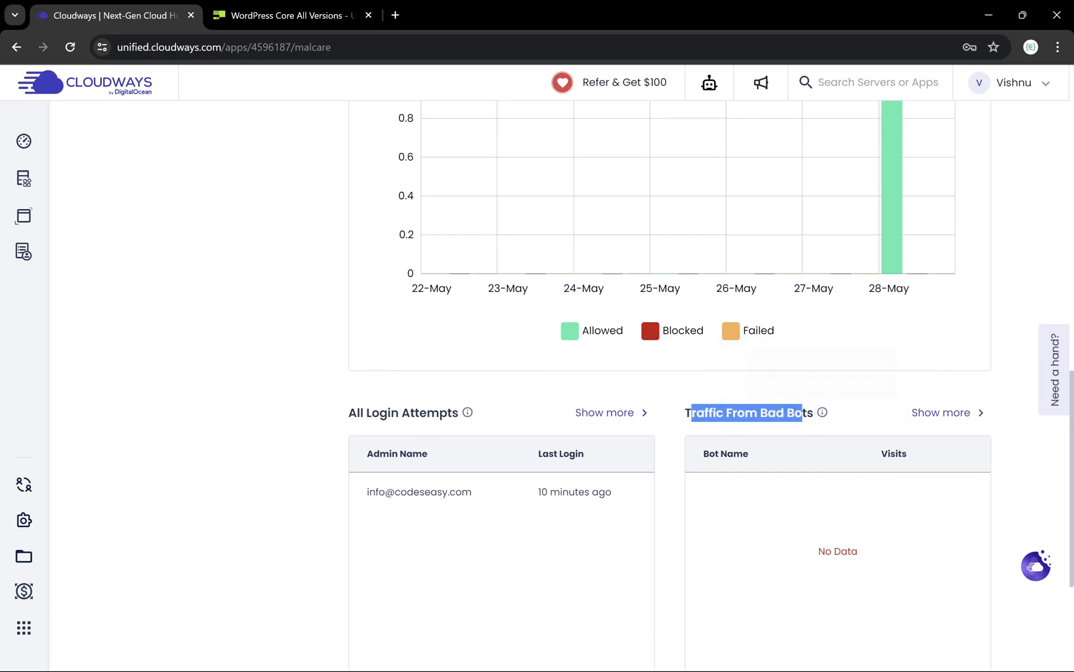
click(768, 534)
scroll(584, 347, up, 10)
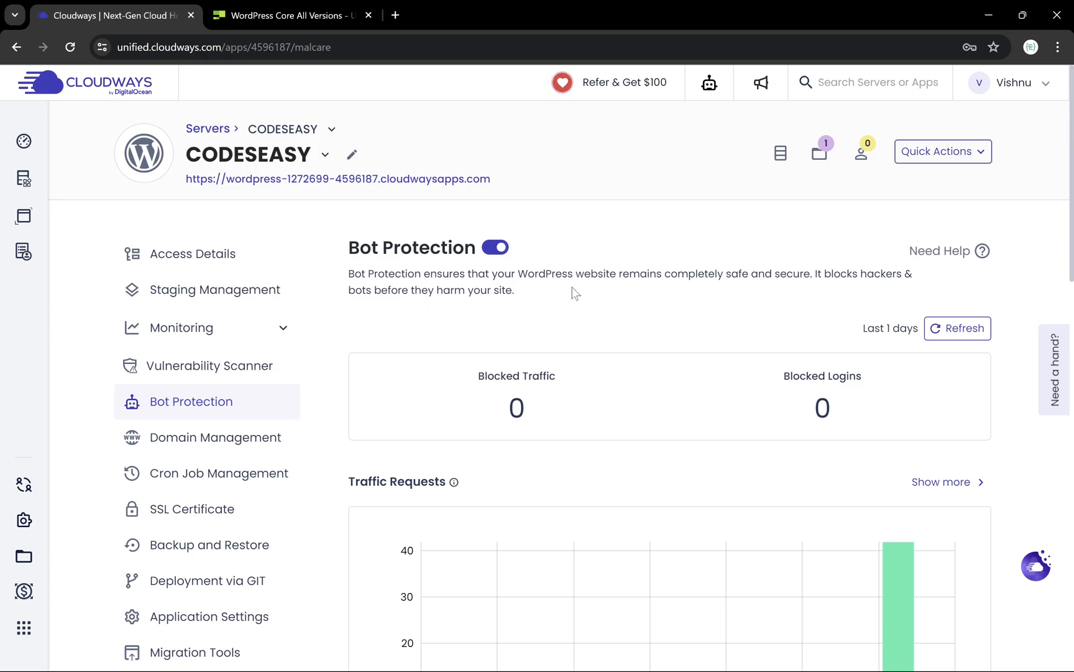
Check the application's SSL certificate type choices and the fields for installing a Let's Encrypt certificate.
click(227, 510)
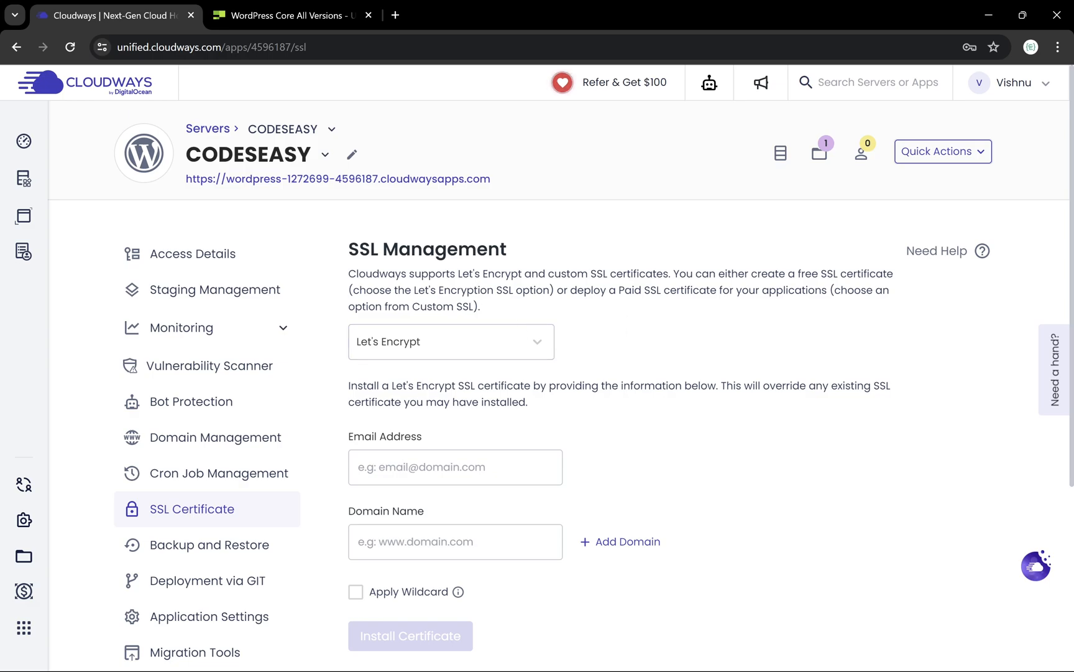
click(484, 341)
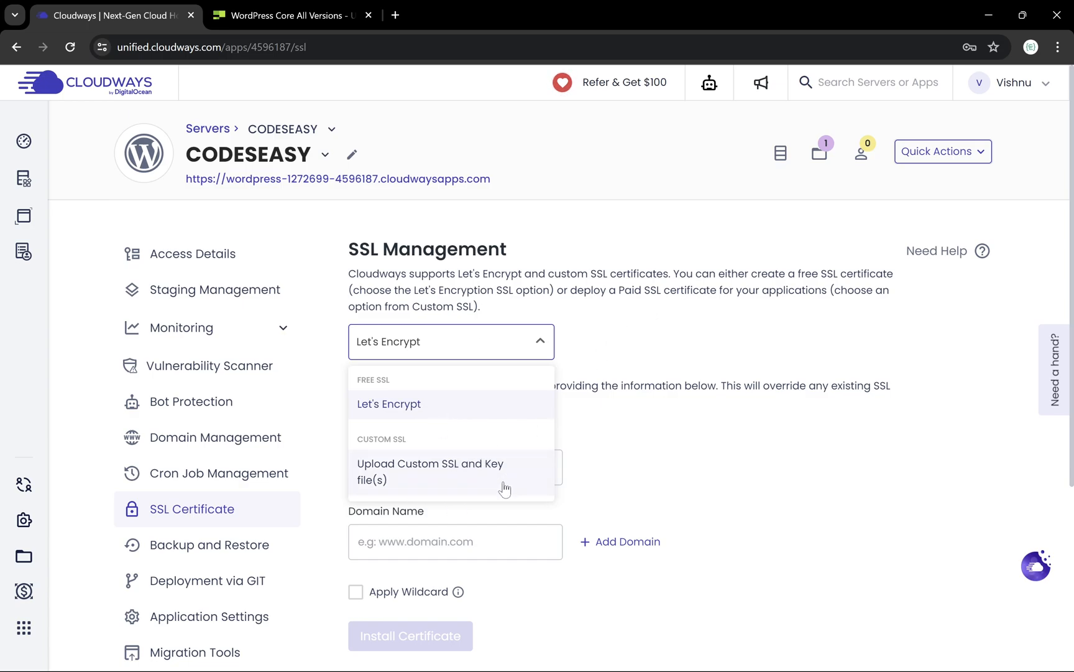
click(635, 410)
scroll(635, 411, down, 1)
scroll(635, 410, down, 1)
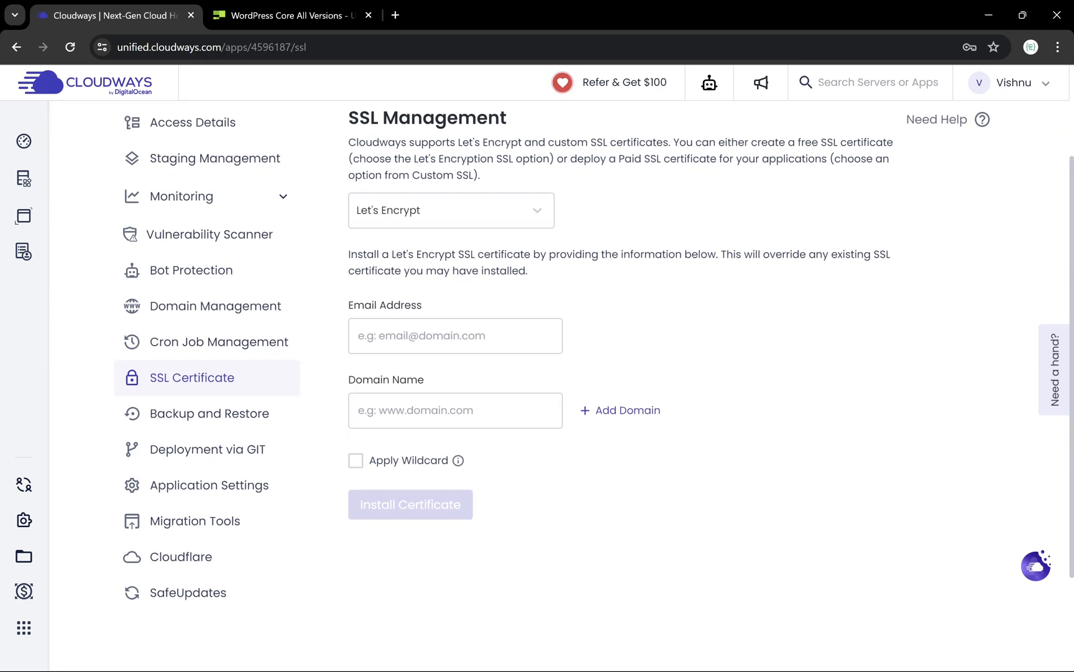
Review the email address and domain name fields required for installing a Let's Encrypt certificate.
click(451, 342)
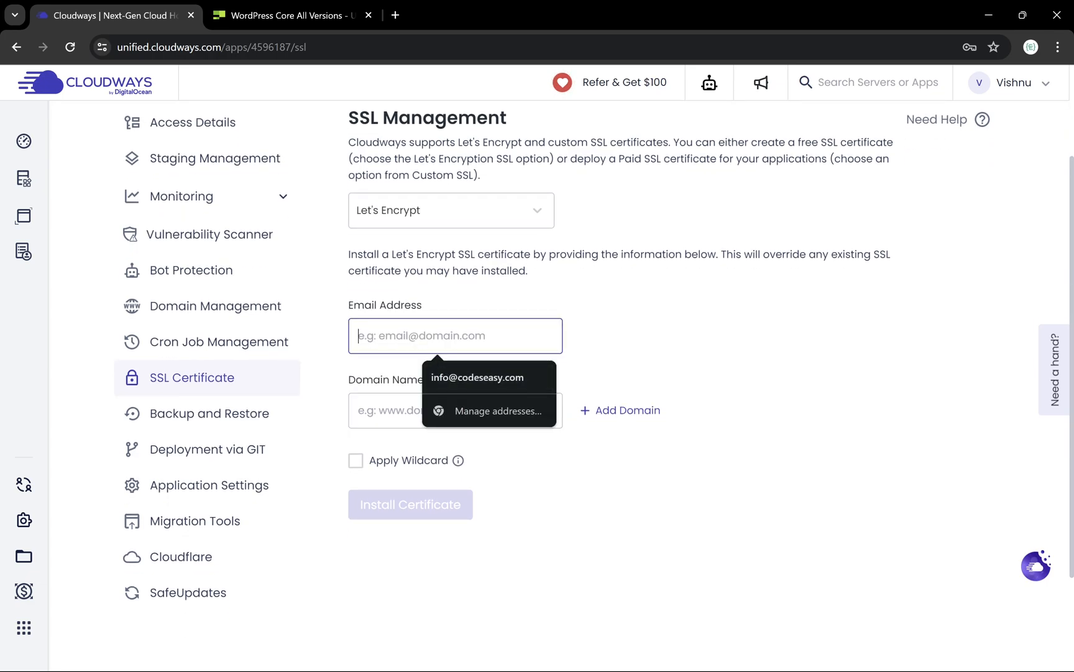
key(Tab)
click(610, 326)
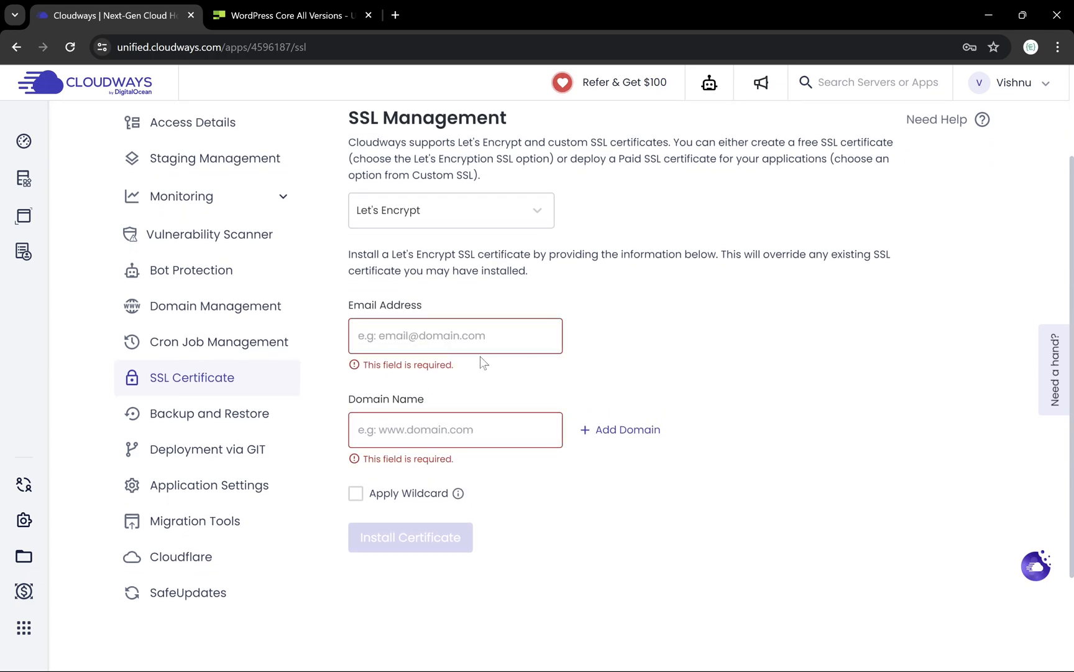
scroll(482, 362, up, 2)
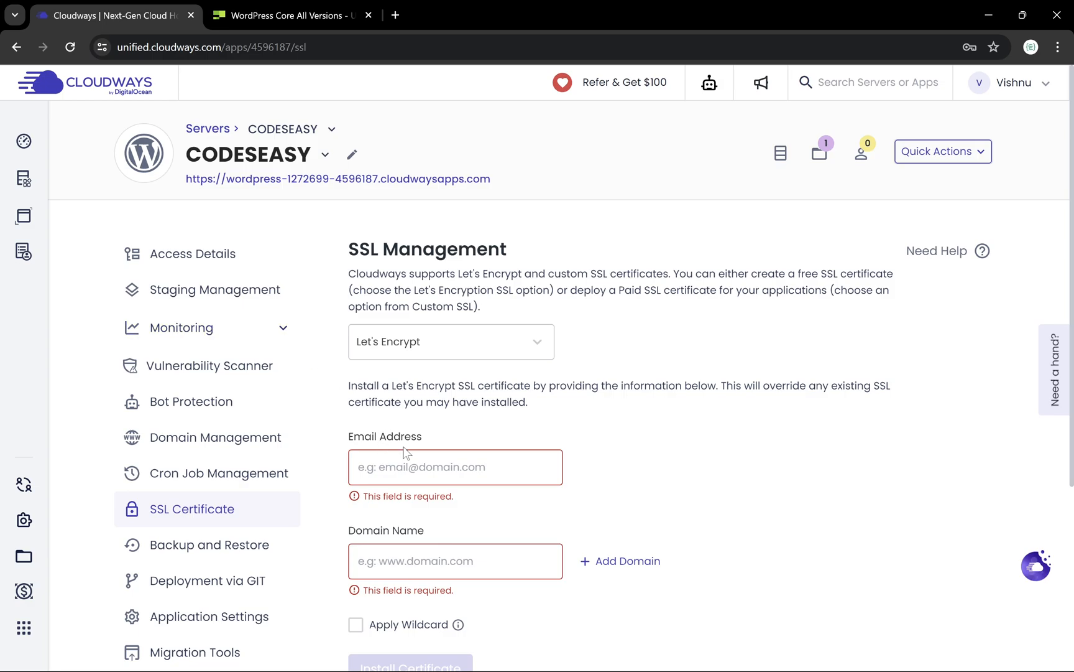
scroll(406, 448, down, 2)
scroll(248, 435, up, 2)
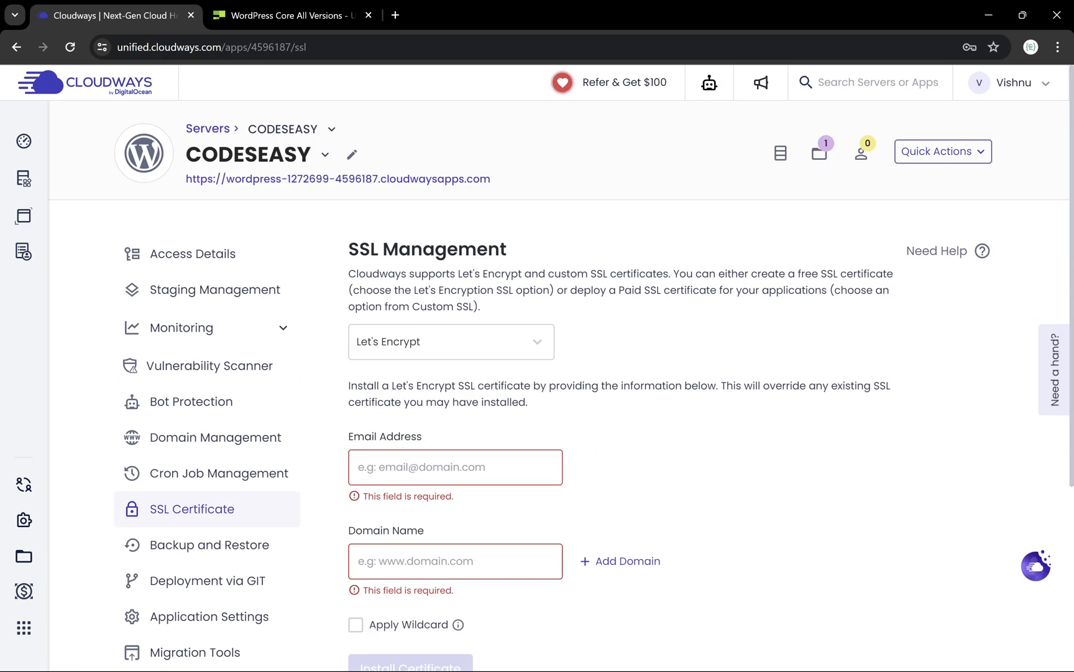
Check the application's domain list in Domain Management and the form for adding a domain, closing it without adding one.
click(248, 437)
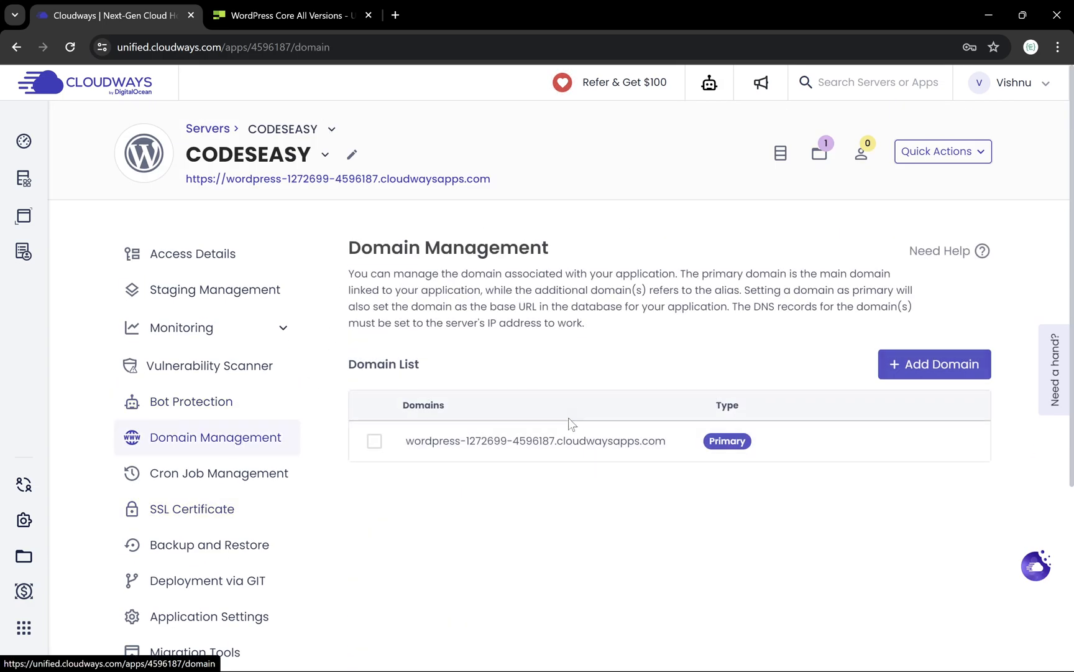
click(965, 368)
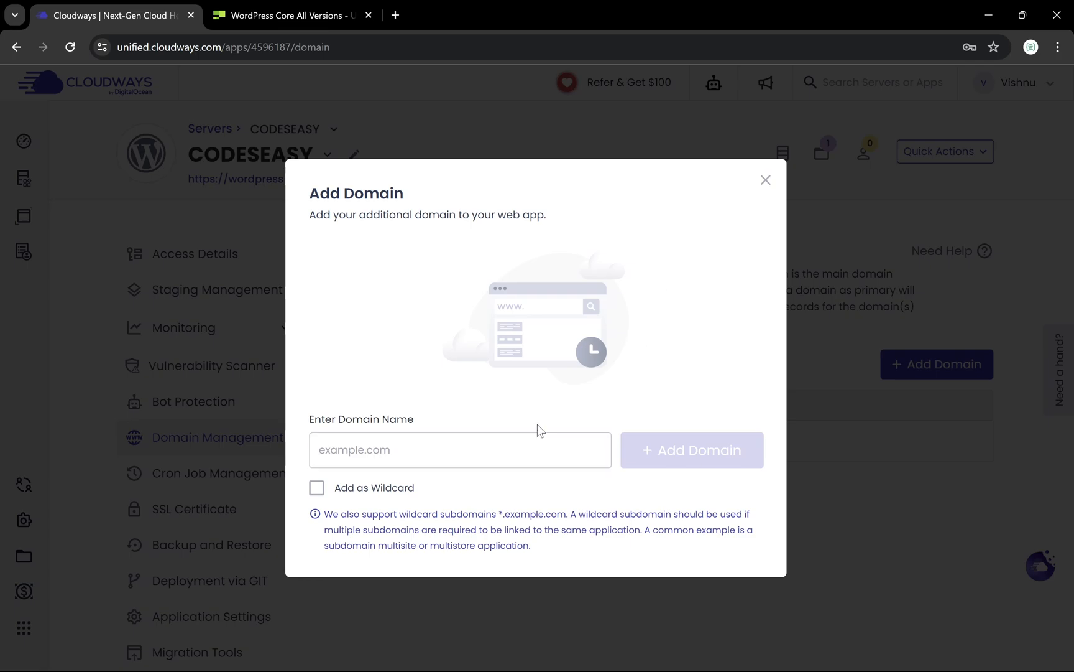
click(510, 452)
click(782, 355)
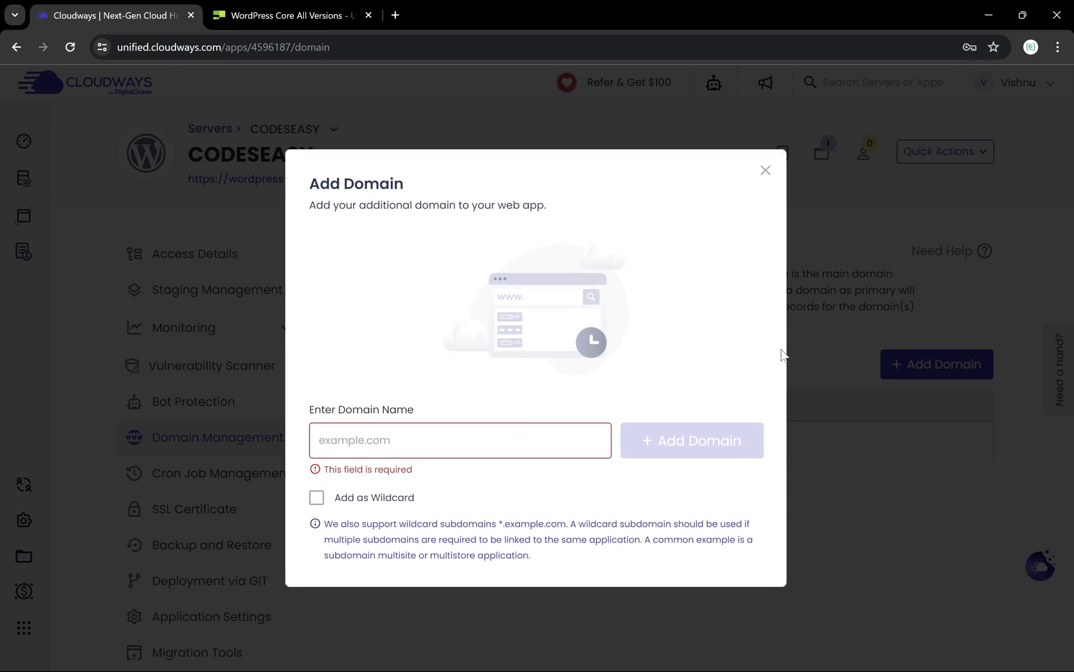
click(765, 170)
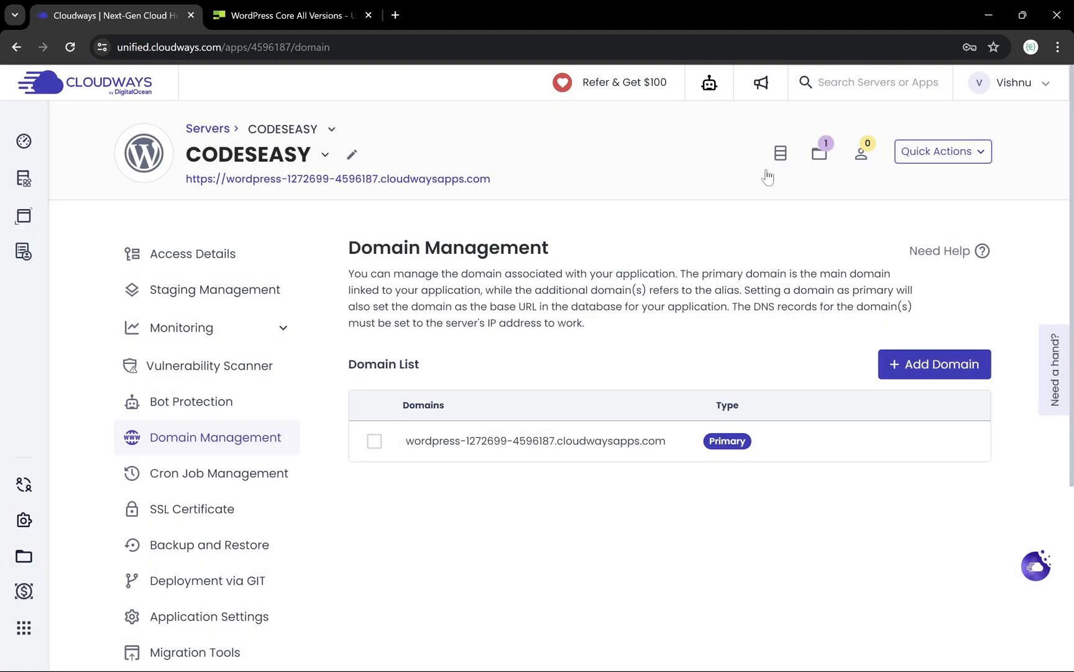
click(912, 366)
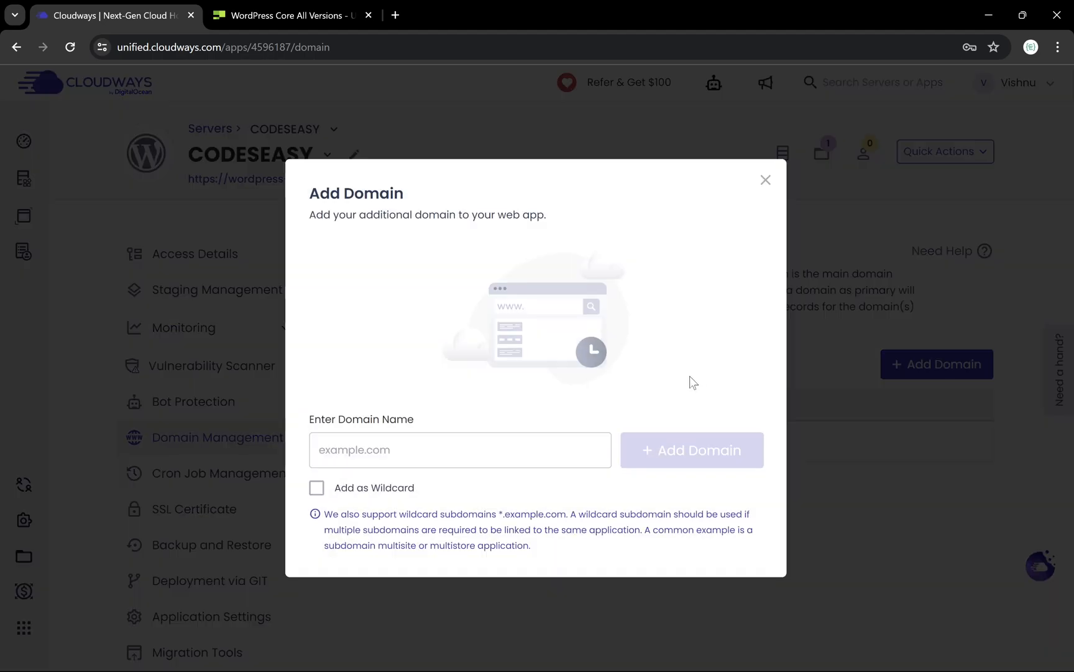
click(765, 182)
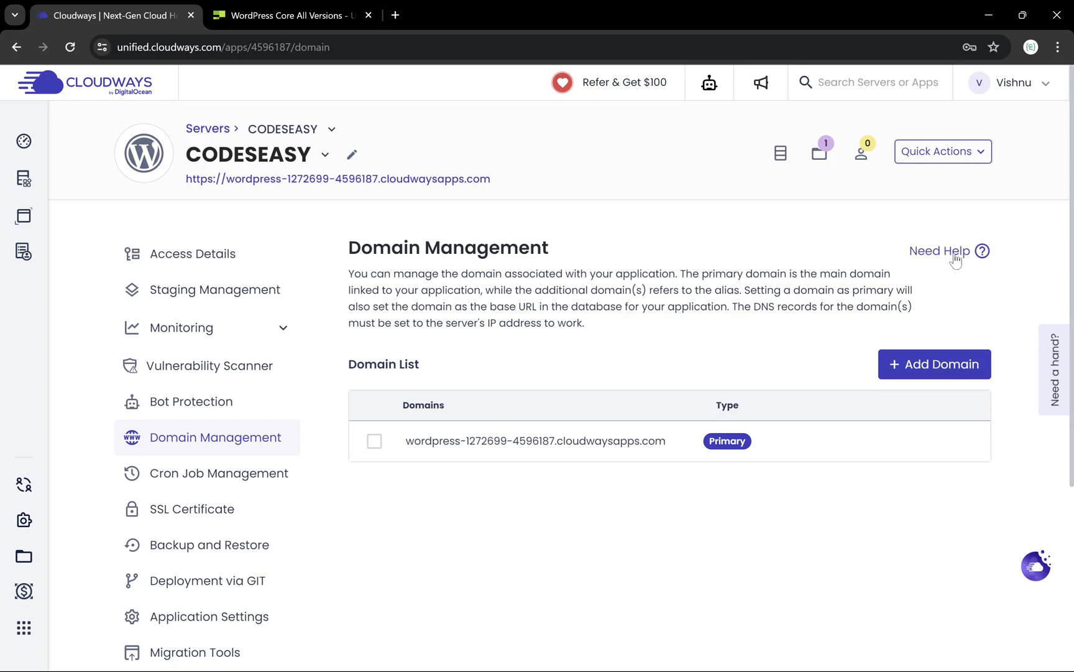
Open the Domain Management help article on creating an A record in a separate browser tab and skim it.
click(955, 255)
click(740, 371)
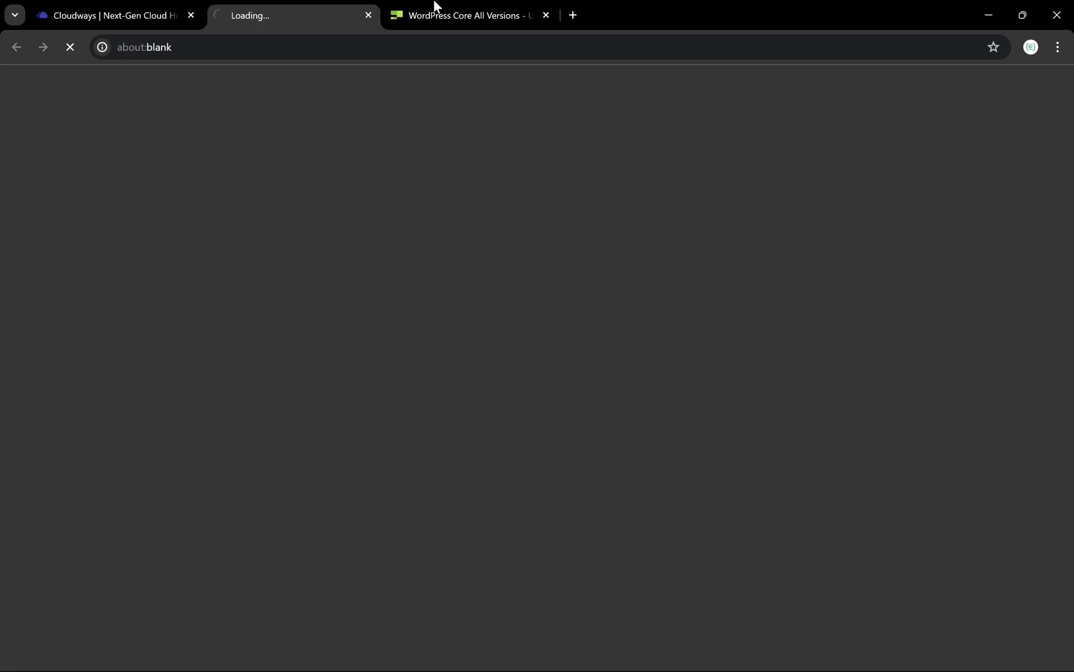
drag(304, 3, 489, 6)
scroll(485, 417, down, 8)
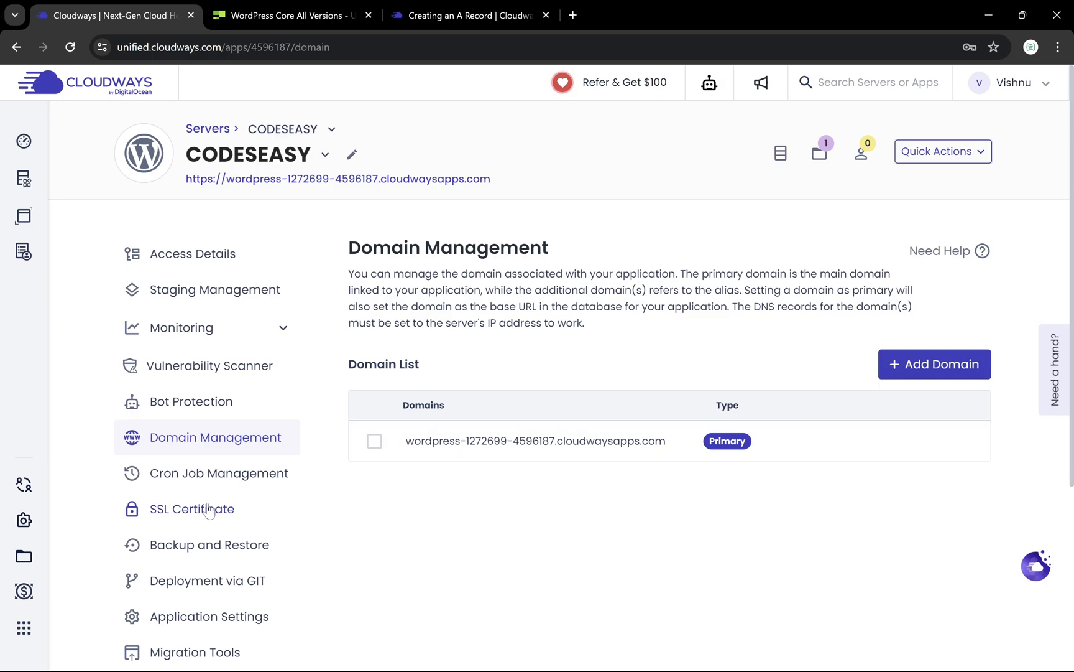
Return to the application's SSL certificate settings and check the domain name field and the certificate installation option.
click(209, 511)
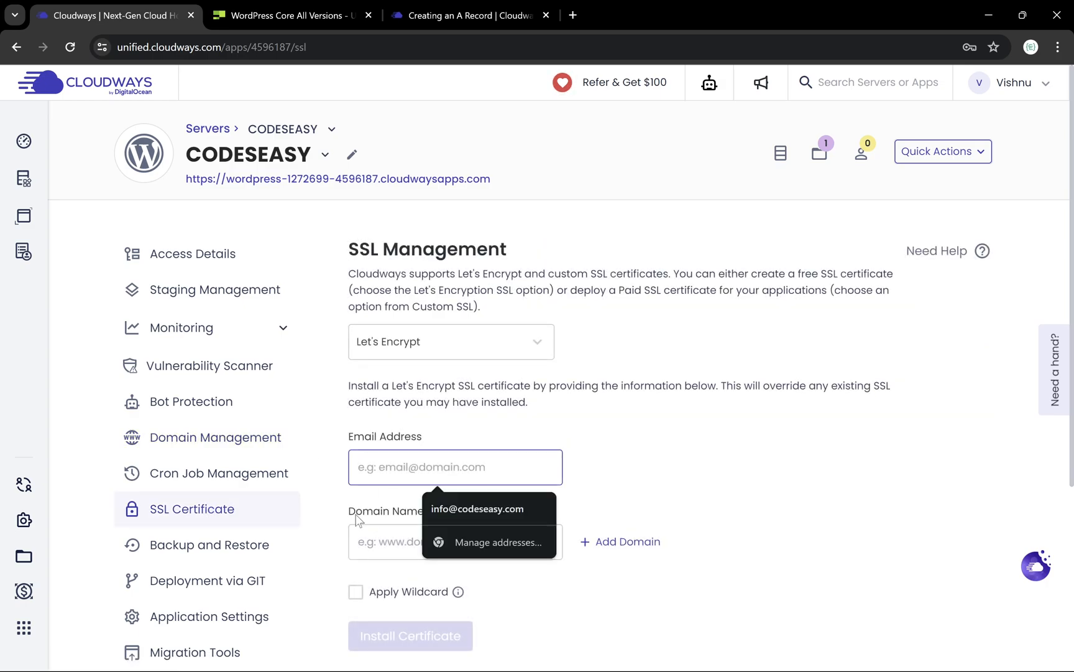
click(366, 543)
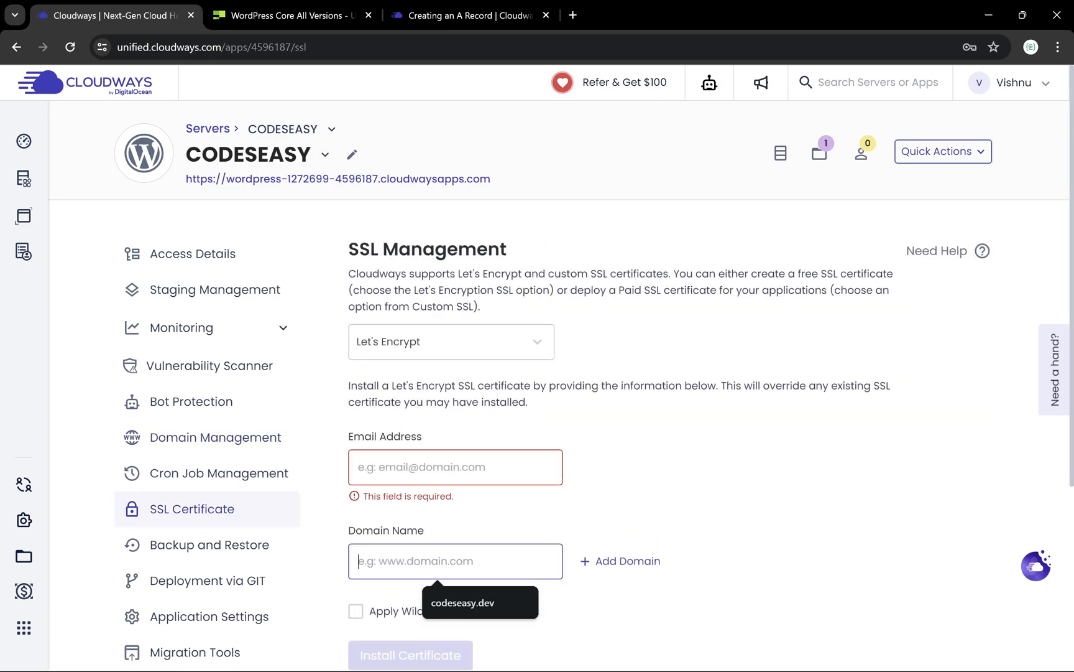
scroll(358, 564, down, 2)
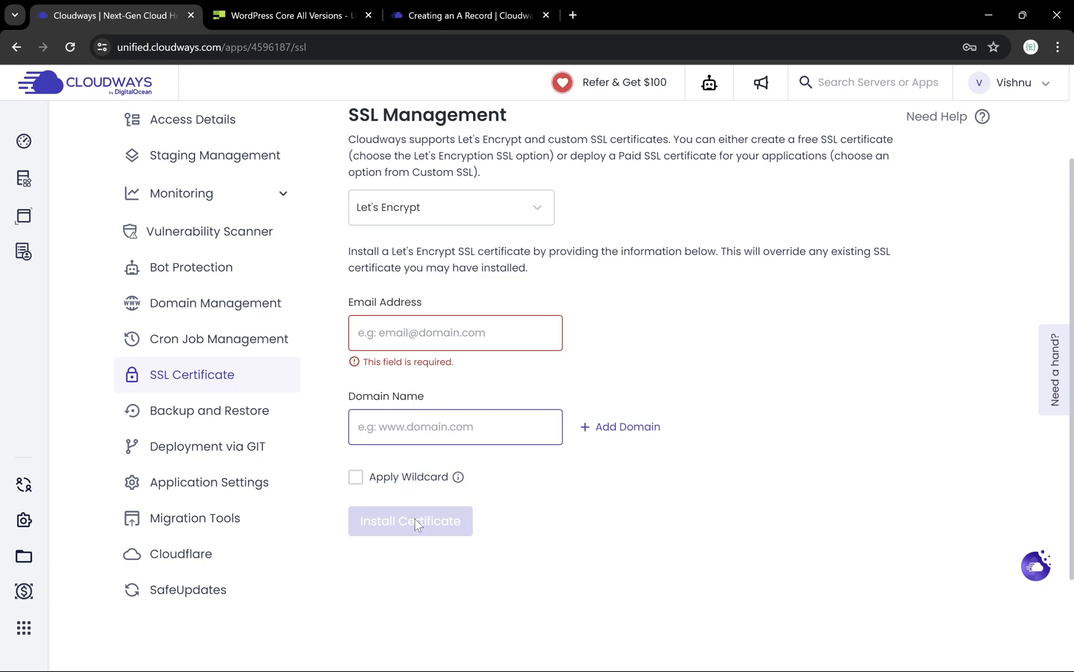
click(522, 529)
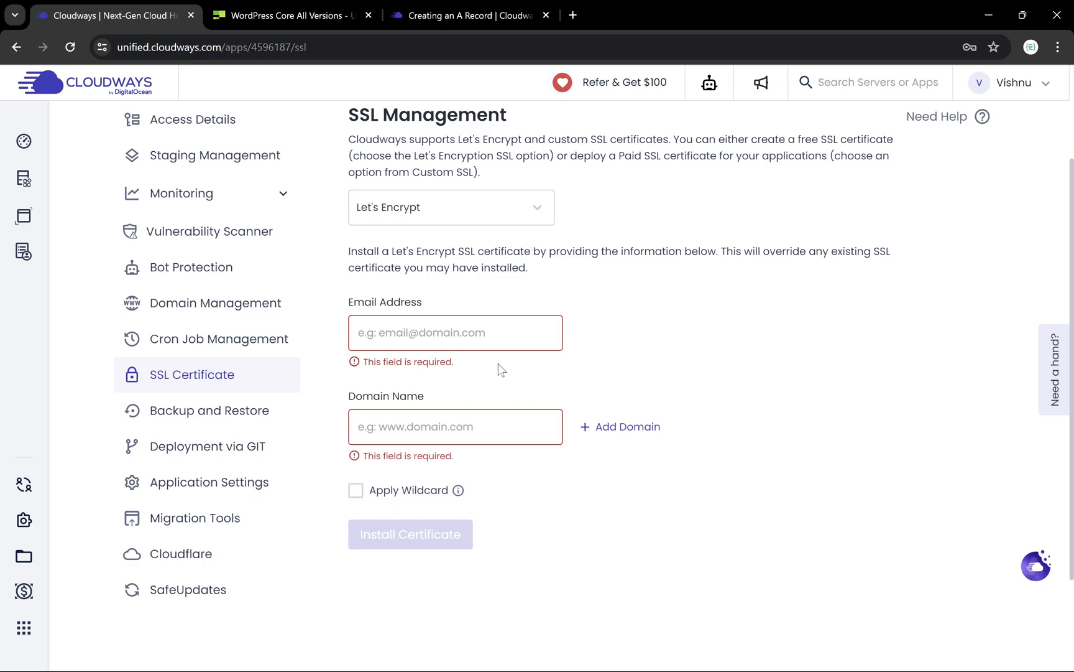
scroll(498, 364, up, 3)
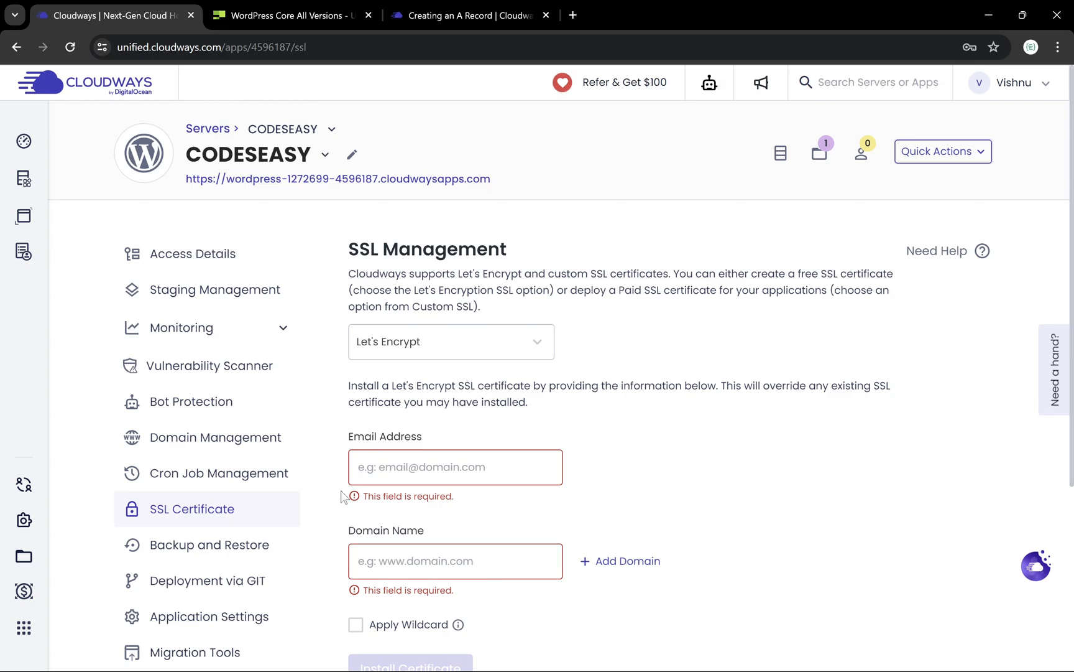
Review the SafeUpdates features and per-application pricing, and activate SafeUpdates for the application.
scroll(341, 495, down, 4)
click(211, 456)
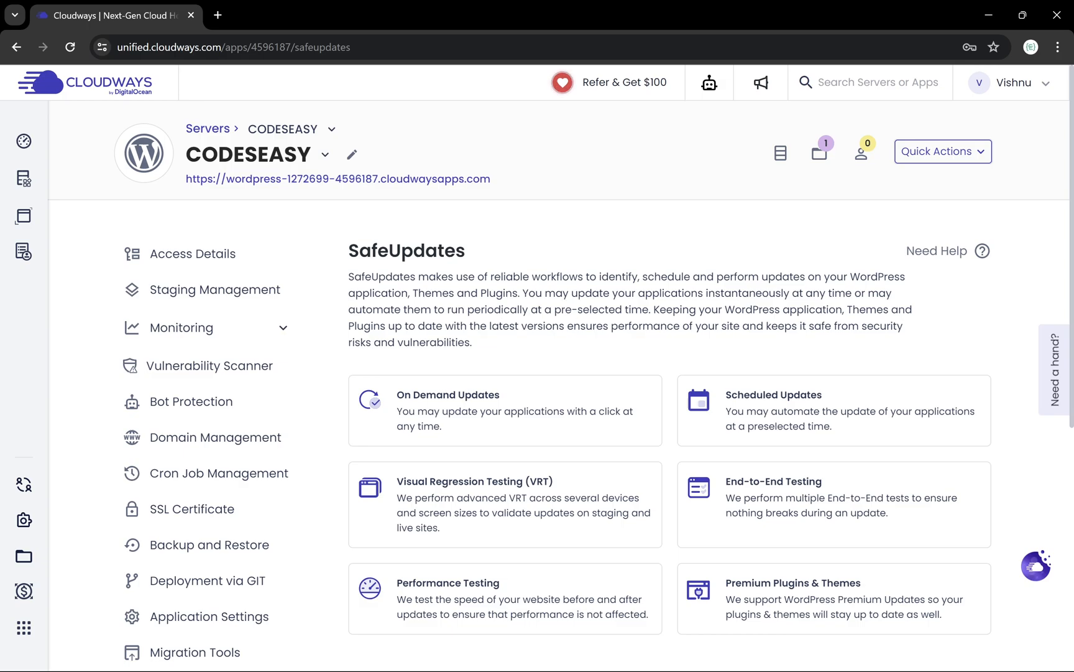
scroll(548, 328, down, 1)
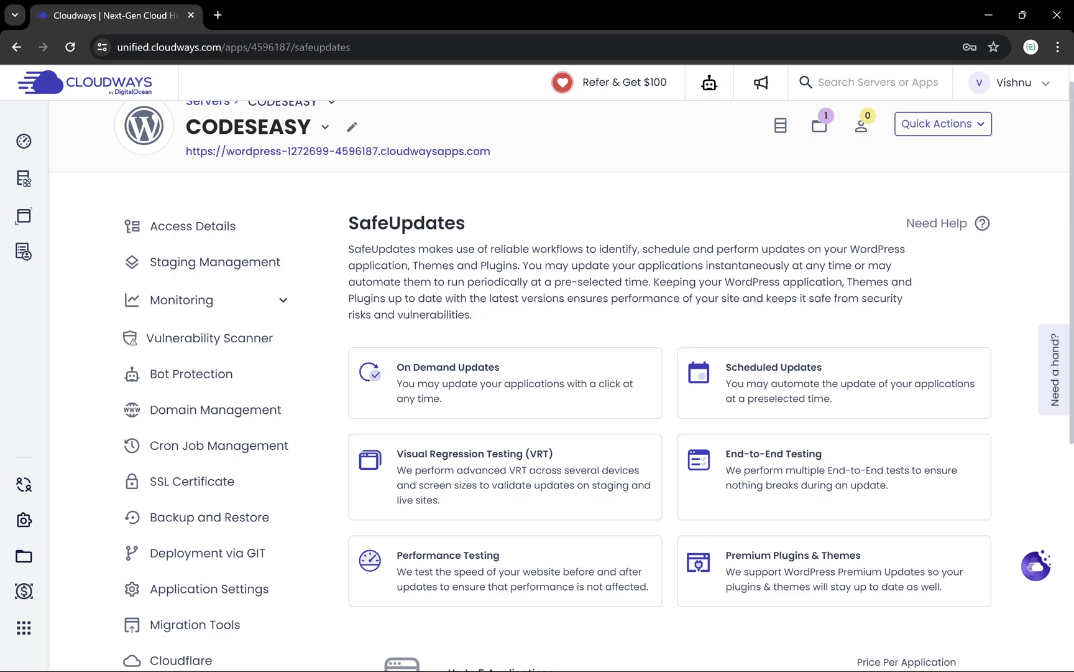
scroll(587, 467, down, 6)
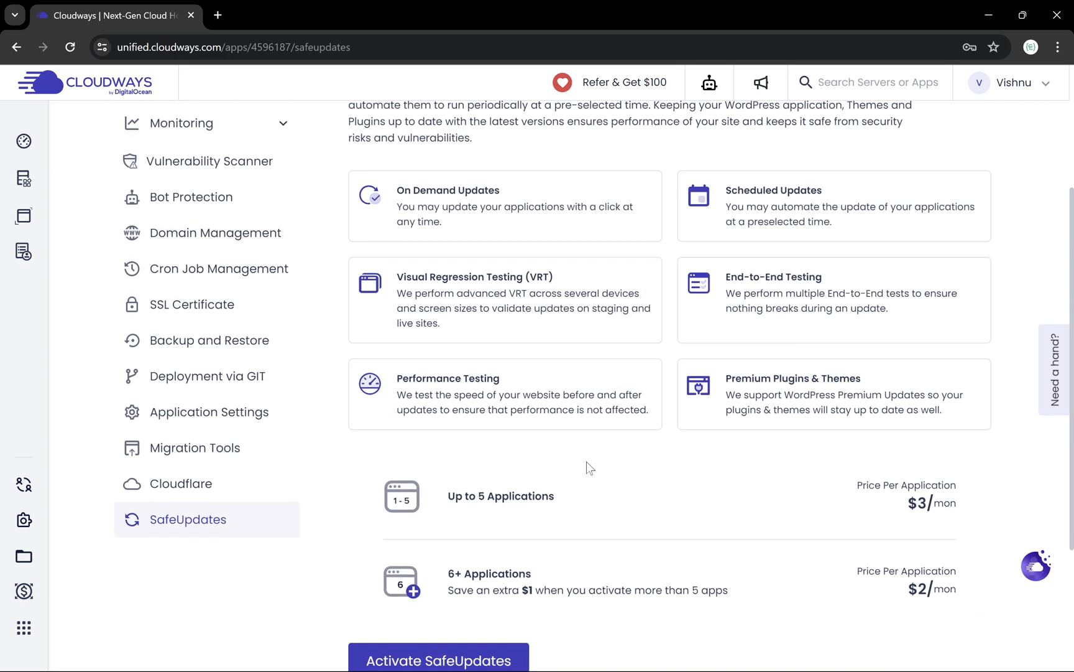
scroll(563, 473, up, 2)
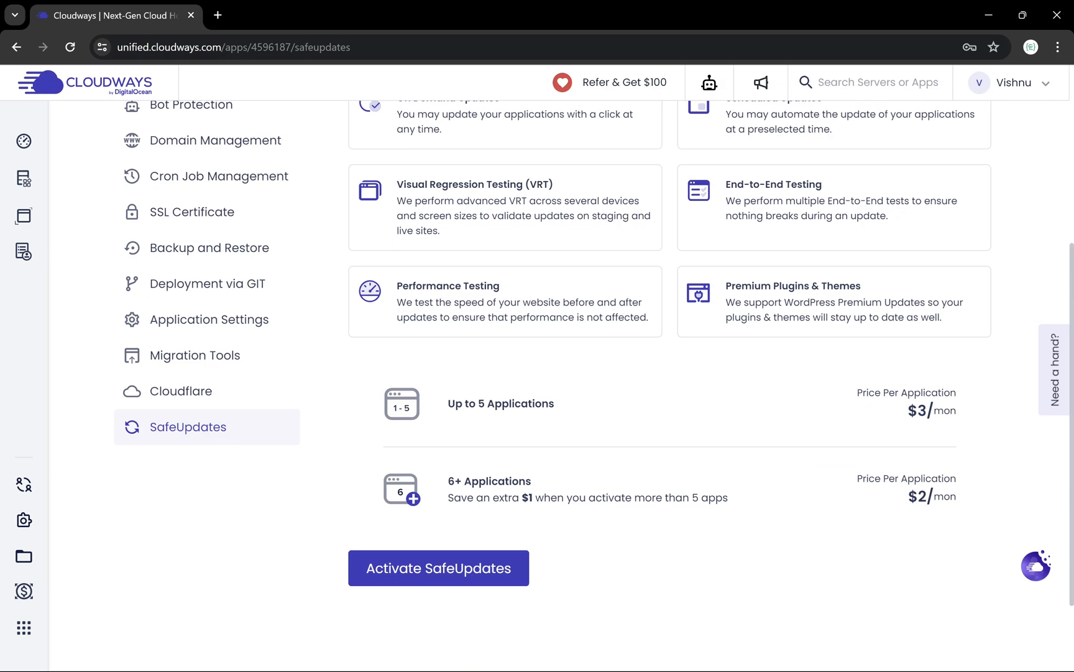
scroll(616, 539, up, 1)
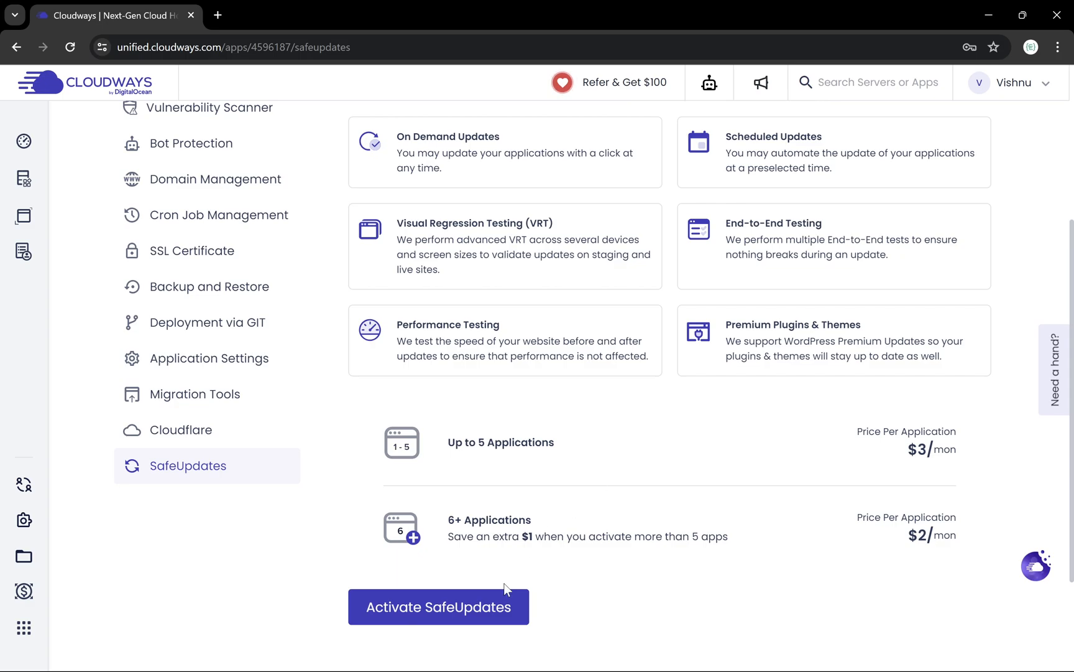
click(464, 625)
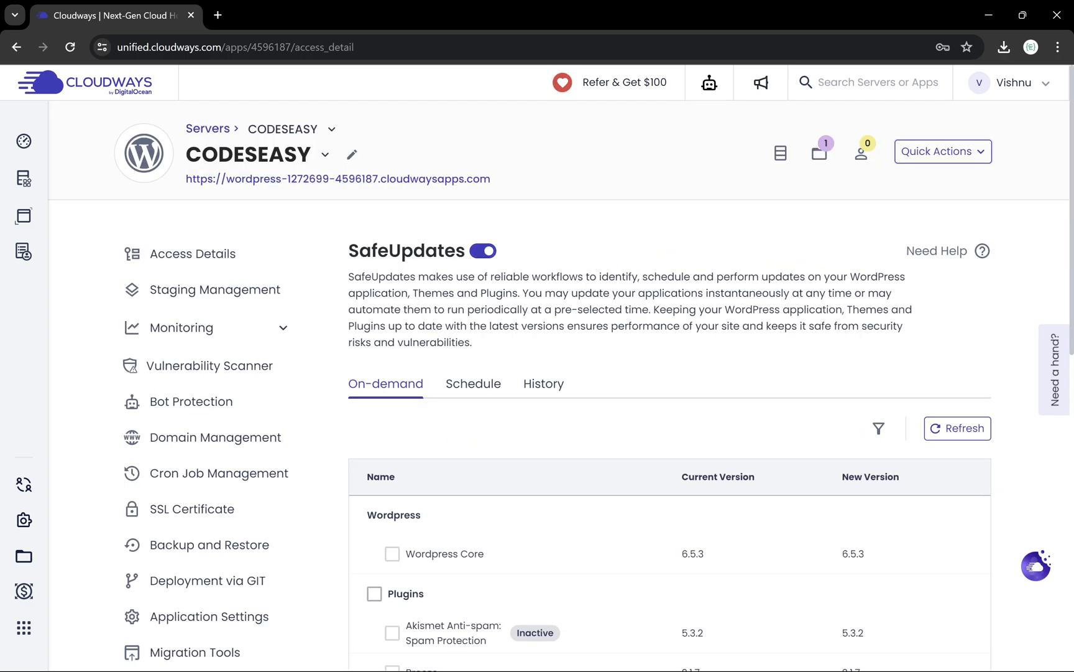
Compare the current and new versions of WordPress Core, plugins and themes in the on-demand SafeUpdates list.
scroll(593, 299, down, 5)
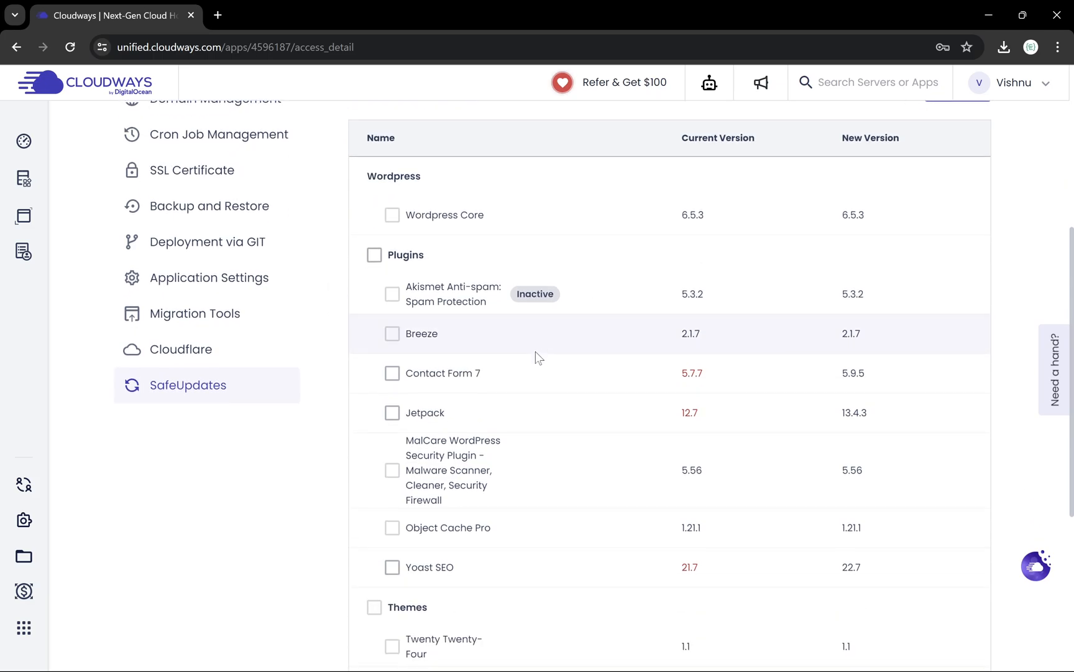
scroll(535, 352, down, 1)
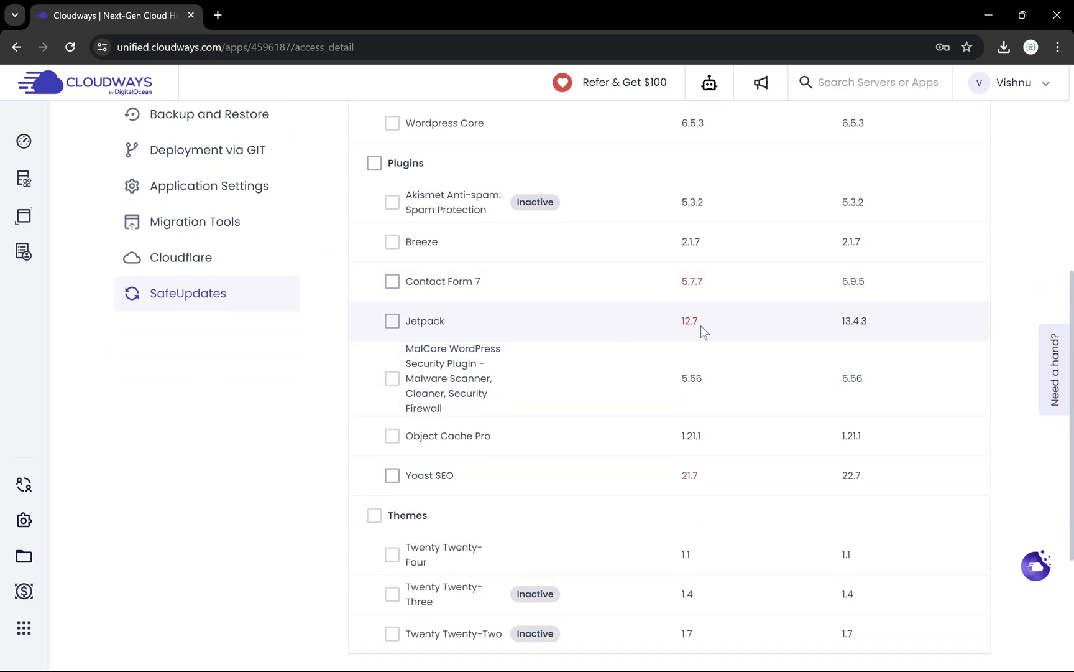
scroll(455, 343, up, 1)
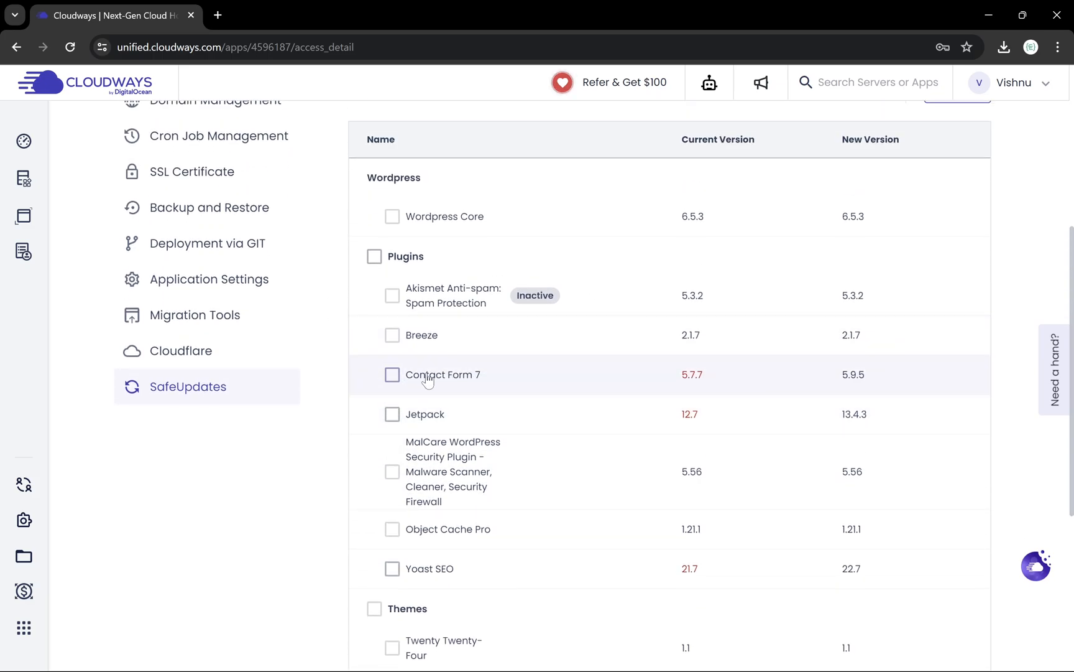
scroll(495, 398, down, 5)
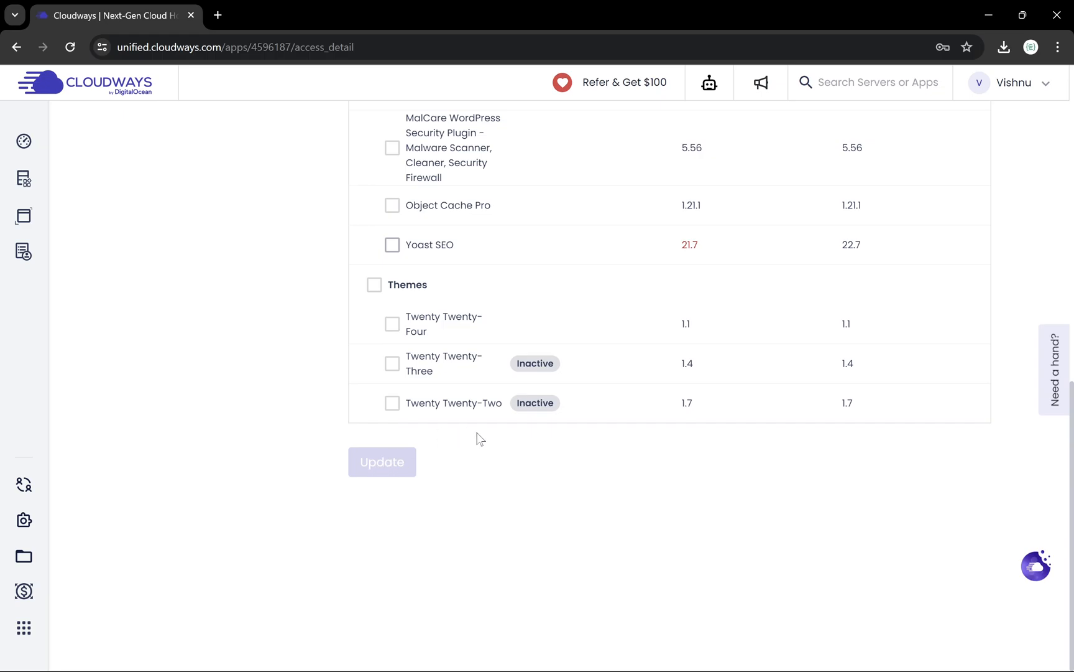
scroll(481, 439, up, 6)
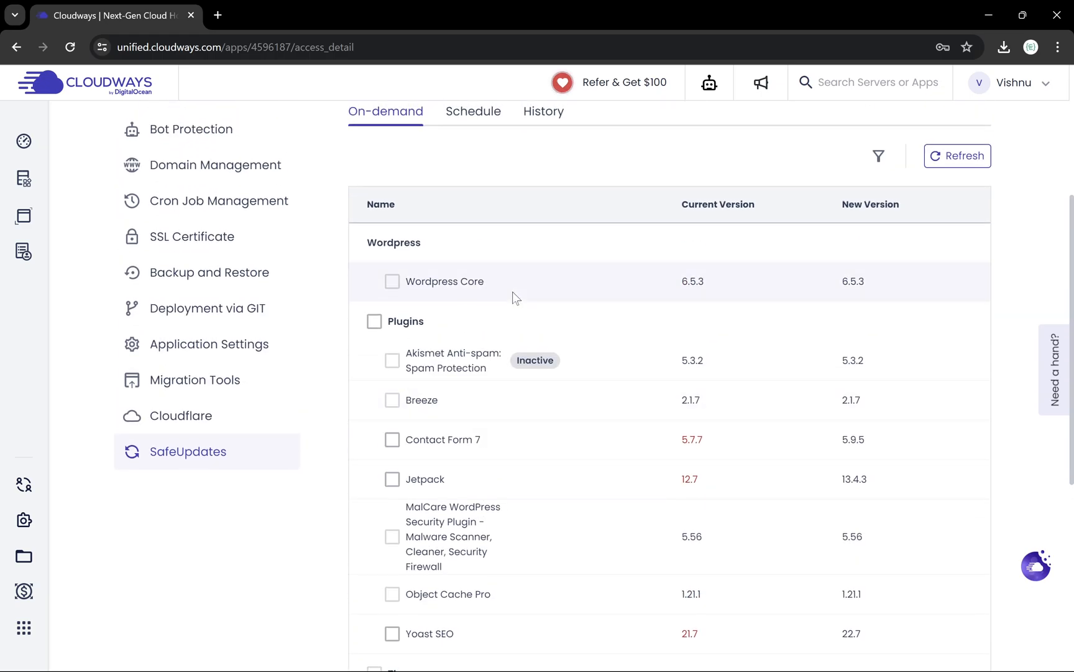
scroll(497, 323, up, 1)
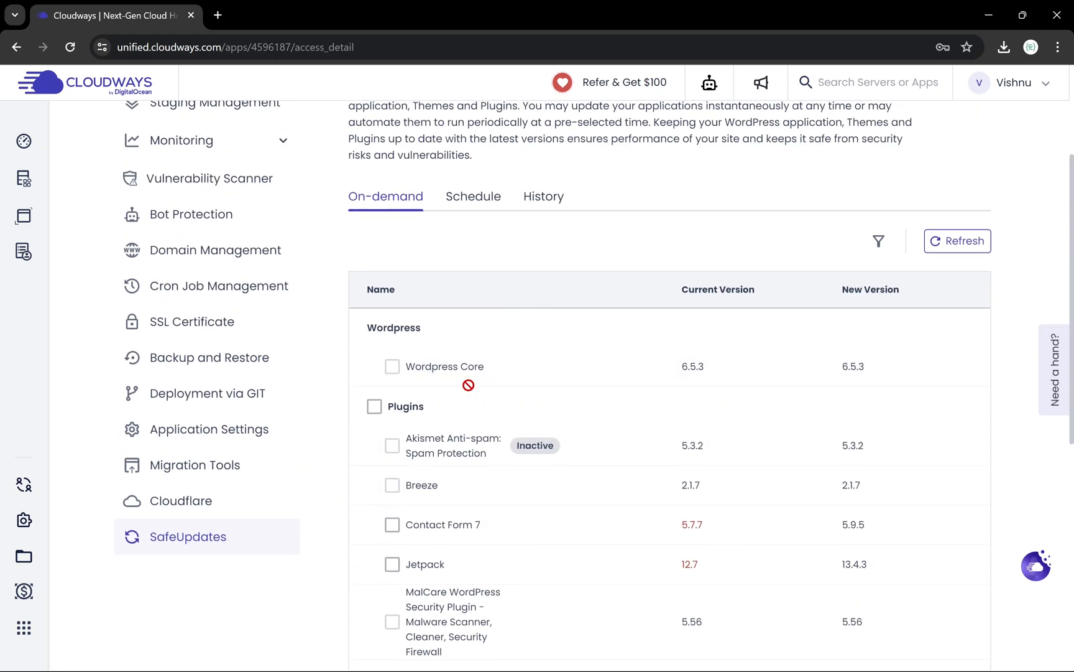
Select all updatable plugins (Contact Form 7, Jetpack and Yoast SEO) and start their on-demand update.
click(375, 407)
scroll(379, 412, down, 3)
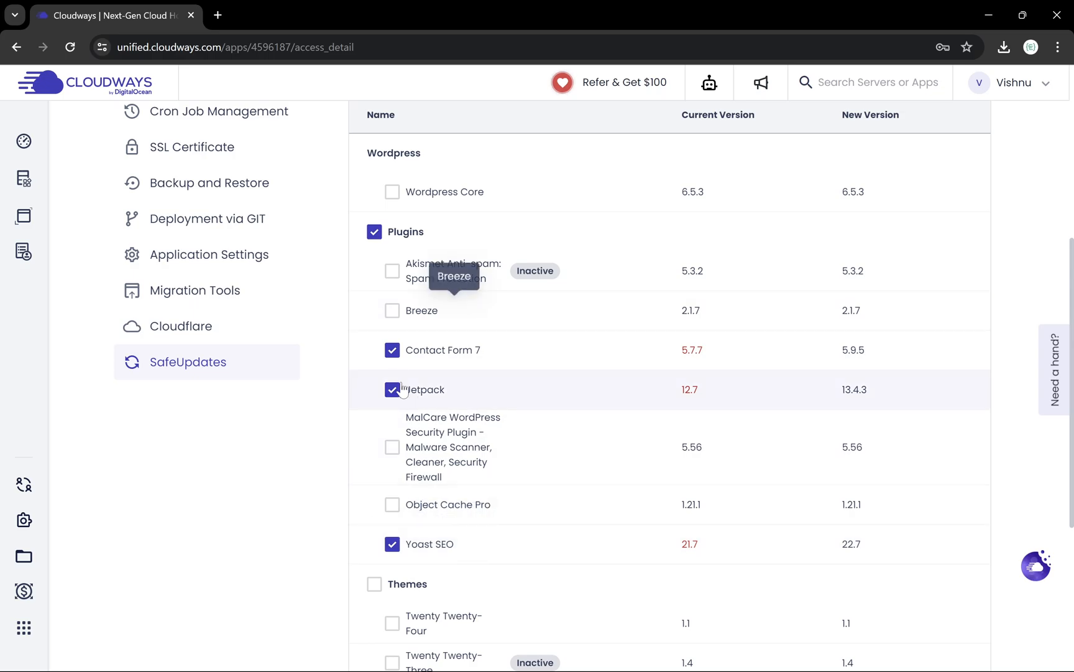
click(375, 231)
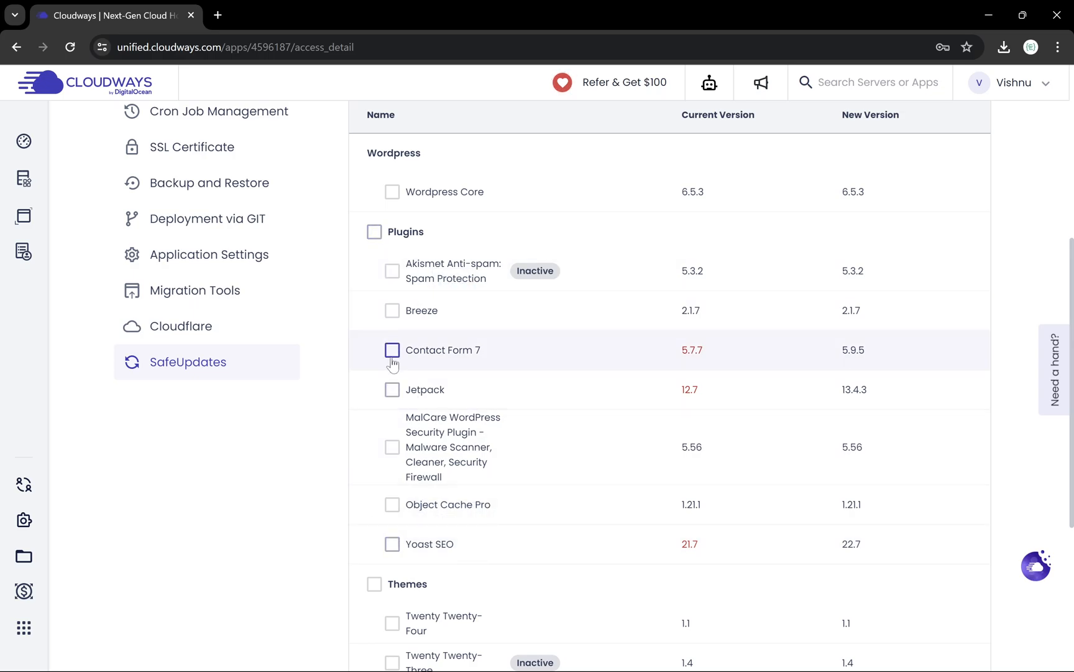
click(392, 350)
click(374, 231)
scroll(376, 232, down, 4)
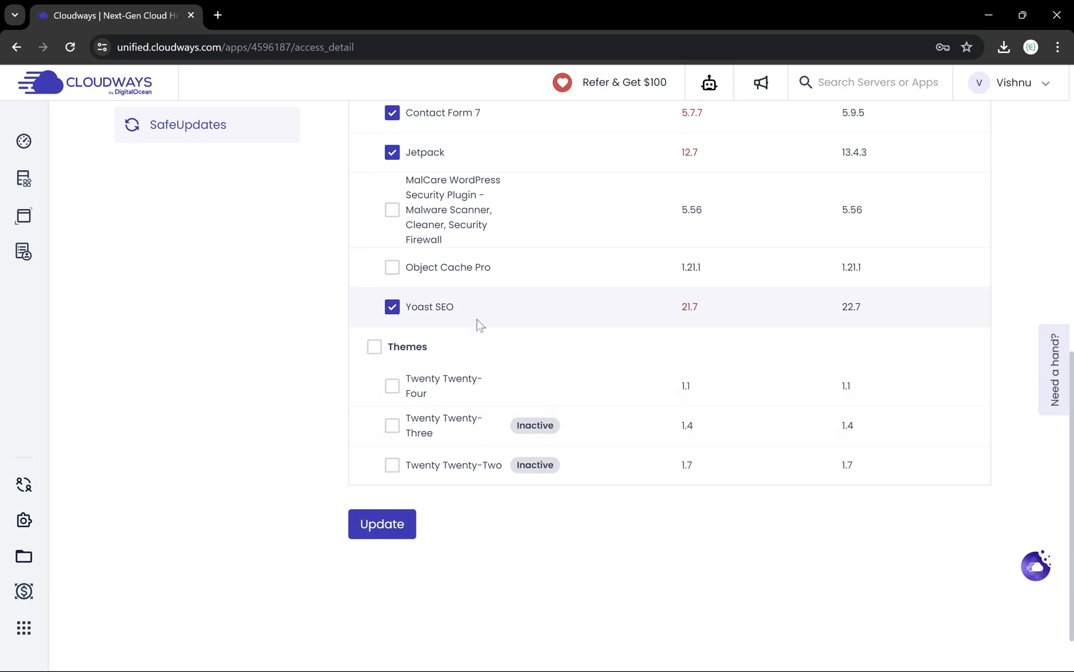
scroll(478, 324, up, 3)
scroll(475, 364, down, 4)
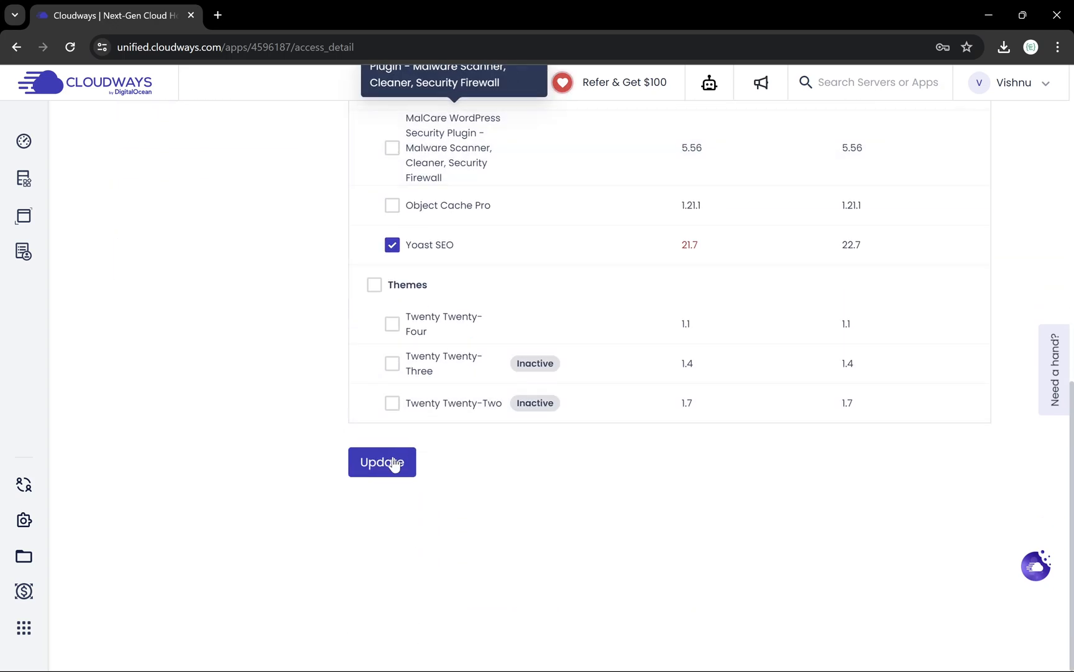
click(383, 465)
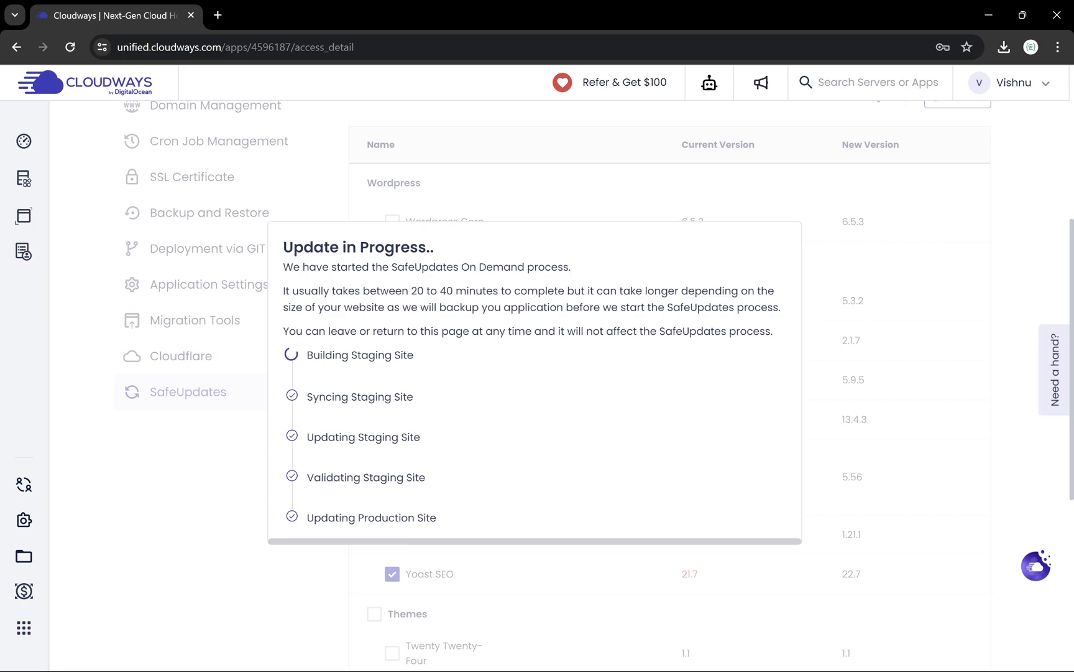
Check the Building Staging Site stage in the SafeUpdates progress list.
triple_click(371, 355)
click(470, 347)
double_click(405, 355)
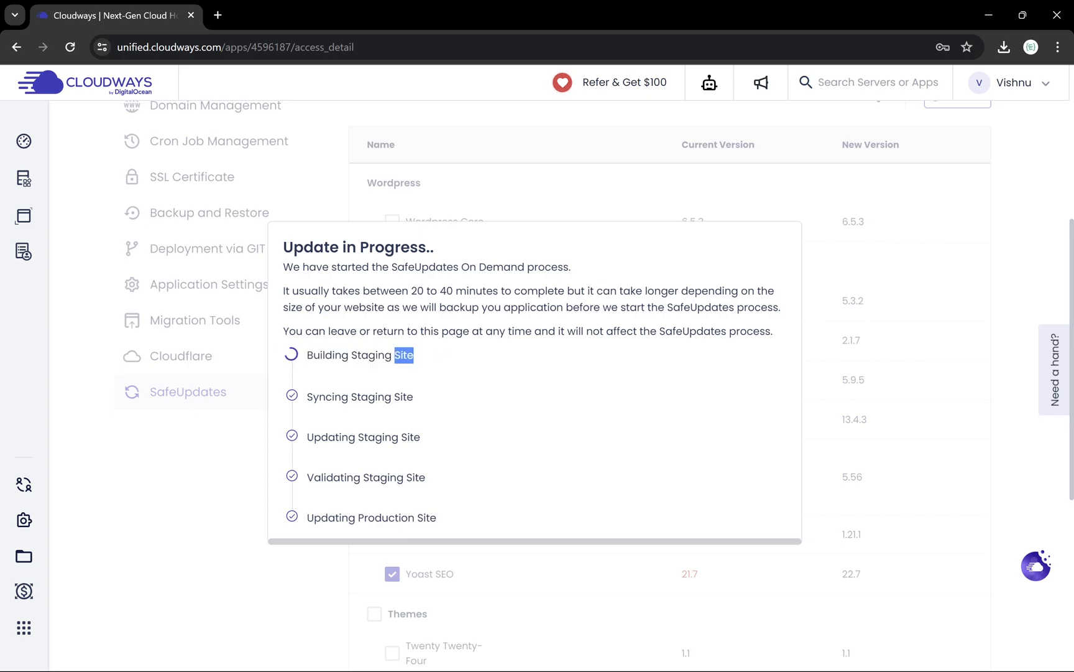
Monitor the on-demand SafeUpdates progress, checking the Validating Staging Site stage and the stages before it.
click(460, 356)
drag(307, 477, 426, 477)
click(413, 471)
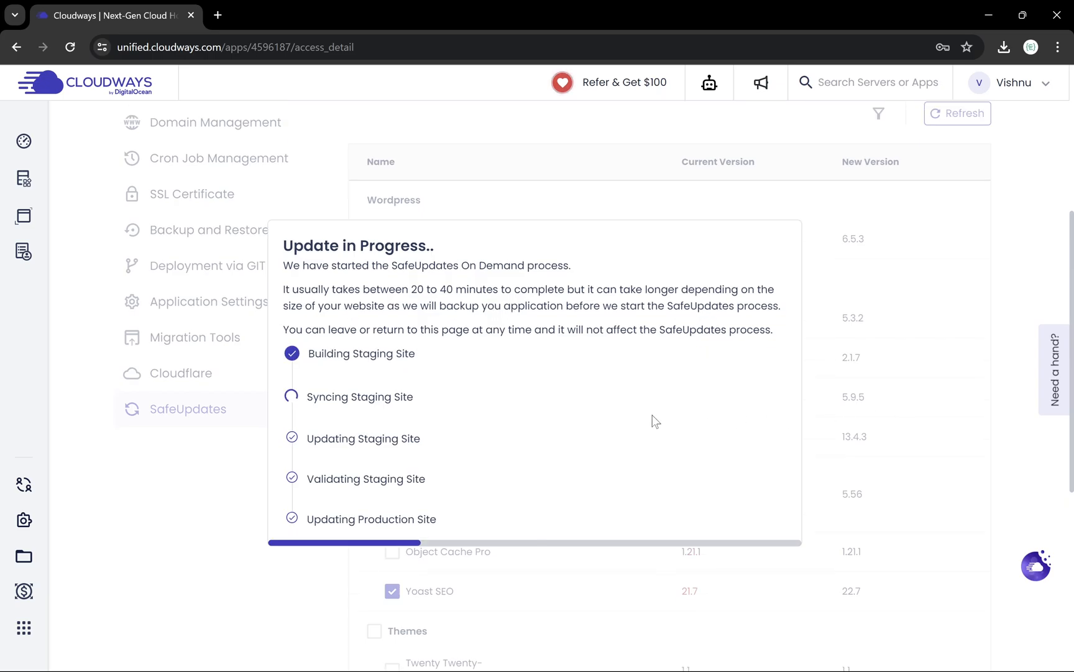
scroll(987, 470, up, 5)
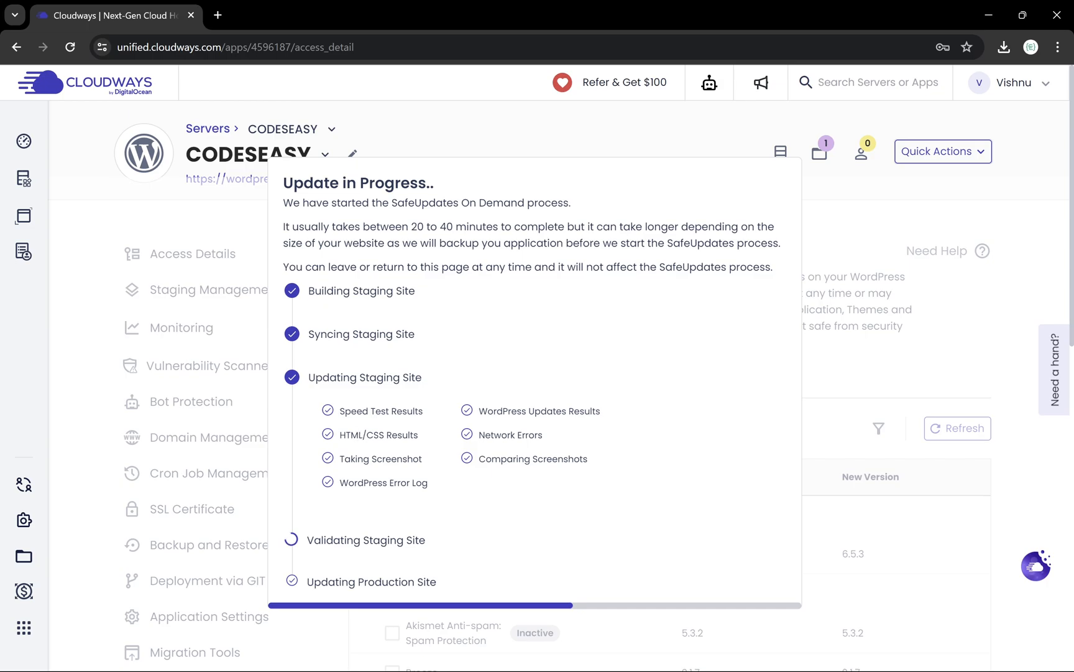
Review the HTML/CSS, Network Errors and WordPress Error Log checks, and compare the WordPress and plugin versions in the on-demand list.
drag(346, 435, 392, 435)
click(405, 436)
drag(477, 435, 550, 444)
click(521, 456)
drag(400, 484, 432, 485)
click(432, 485)
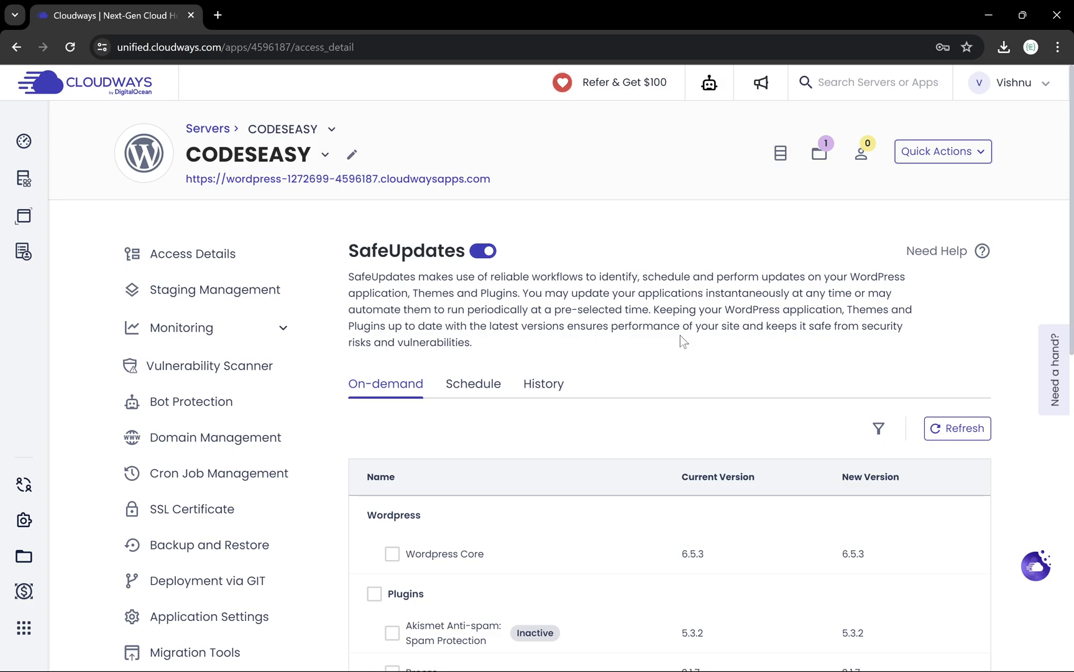
scroll(682, 341, down, 8)
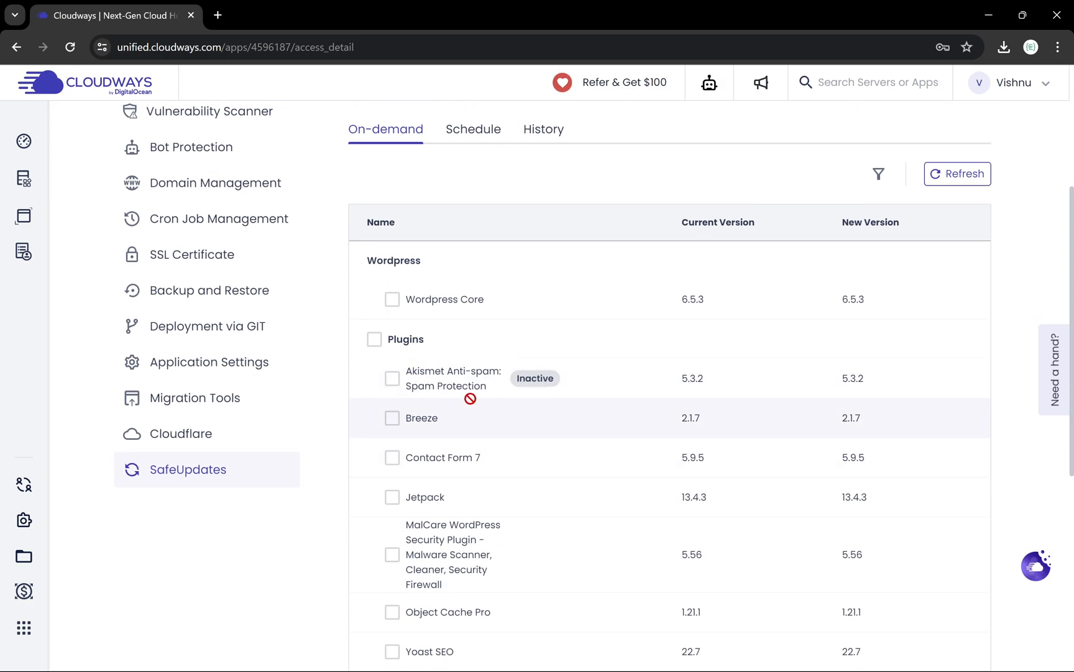
scroll(607, 395, up, 8)
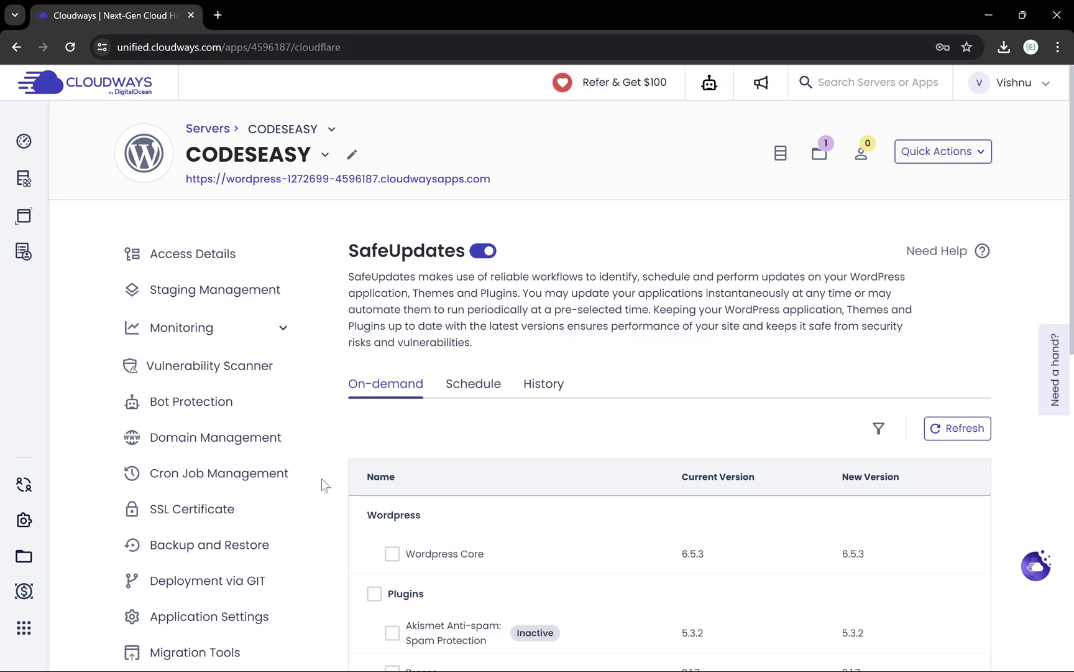
Open the application's Cloudflare settings and review the Cloudflare Enterprise features and domain pricing tiers.
scroll(322, 479, down, 2)
click(211, 558)
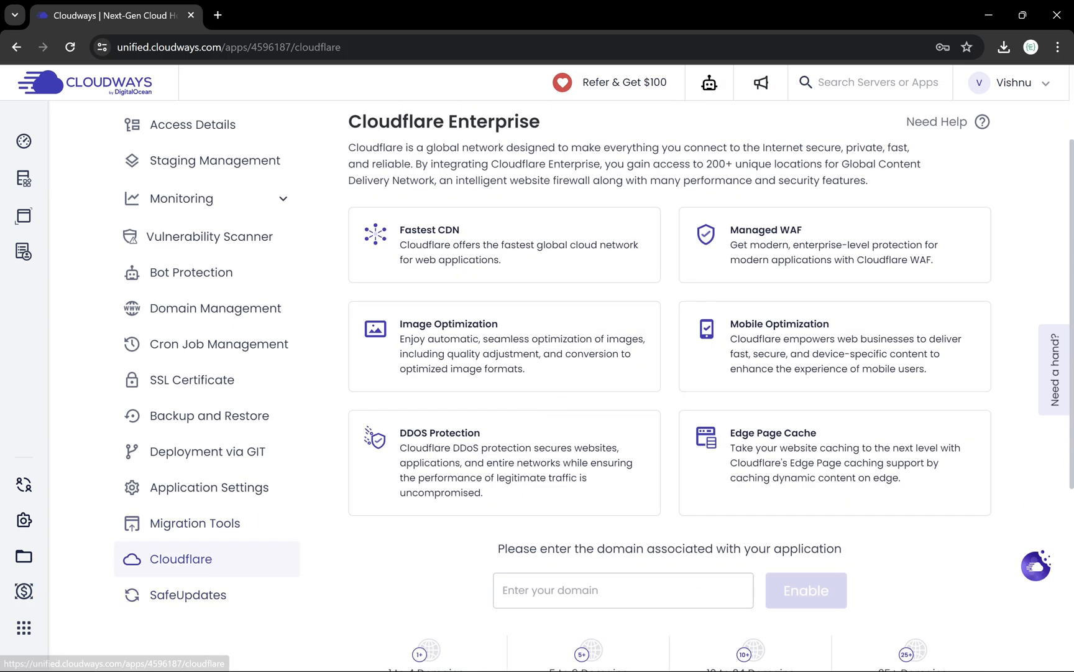
scroll(674, 408, down, 4)
scroll(674, 409, up, 6)
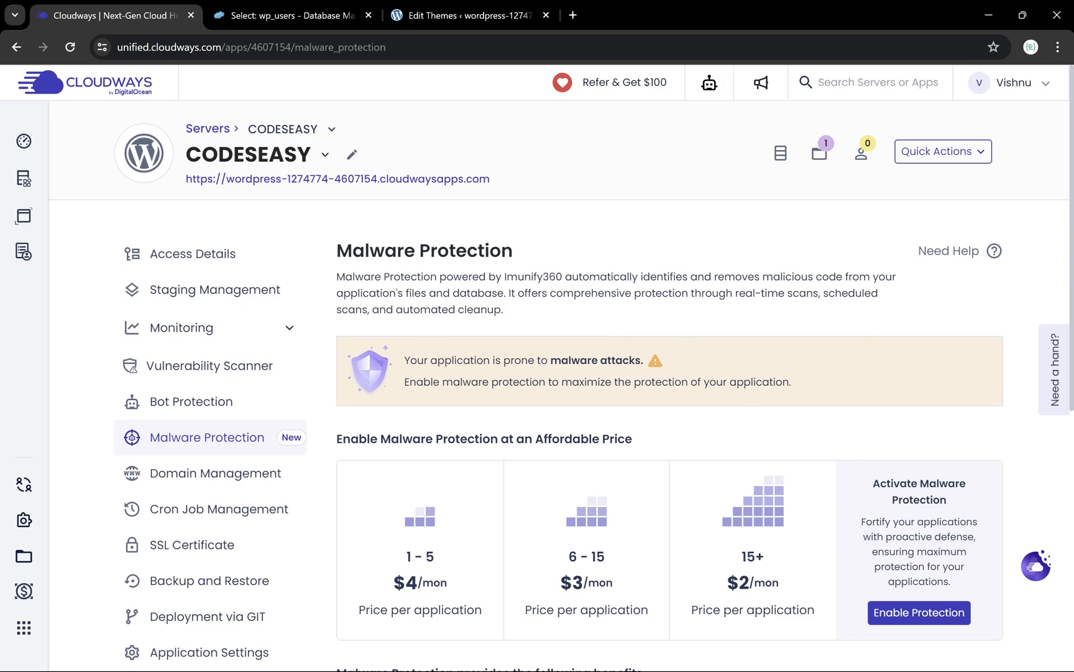
Review the Malware Protection description and per-application pricing, and enable protection for the application.
drag(403, 310, 516, 319)
click(516, 318)
scroll(831, 358, down, 2)
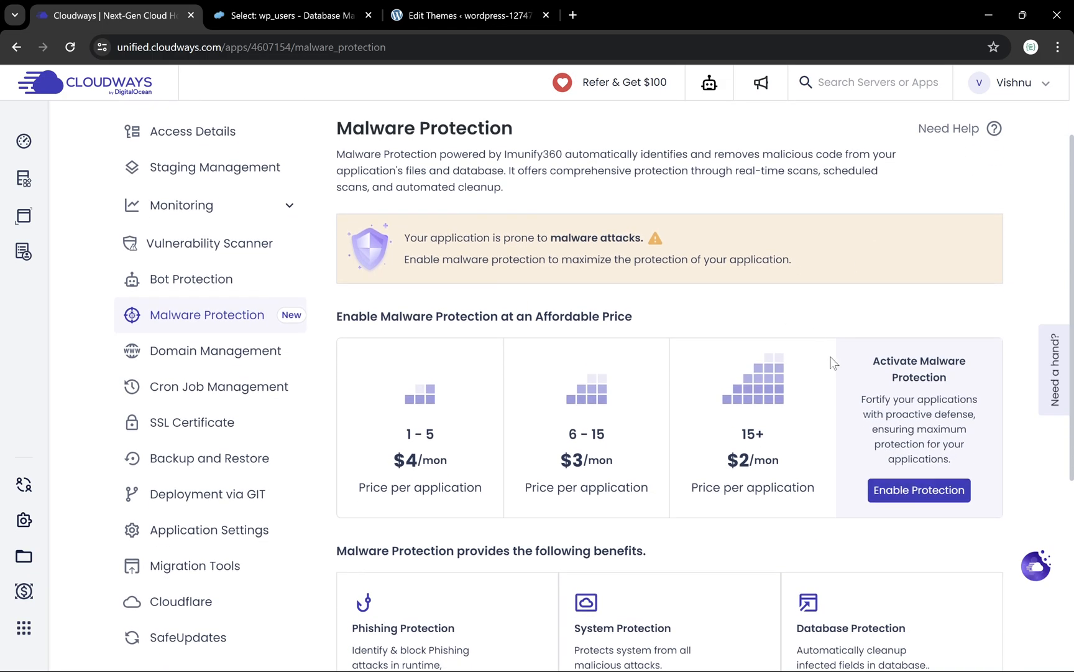
click(915, 492)
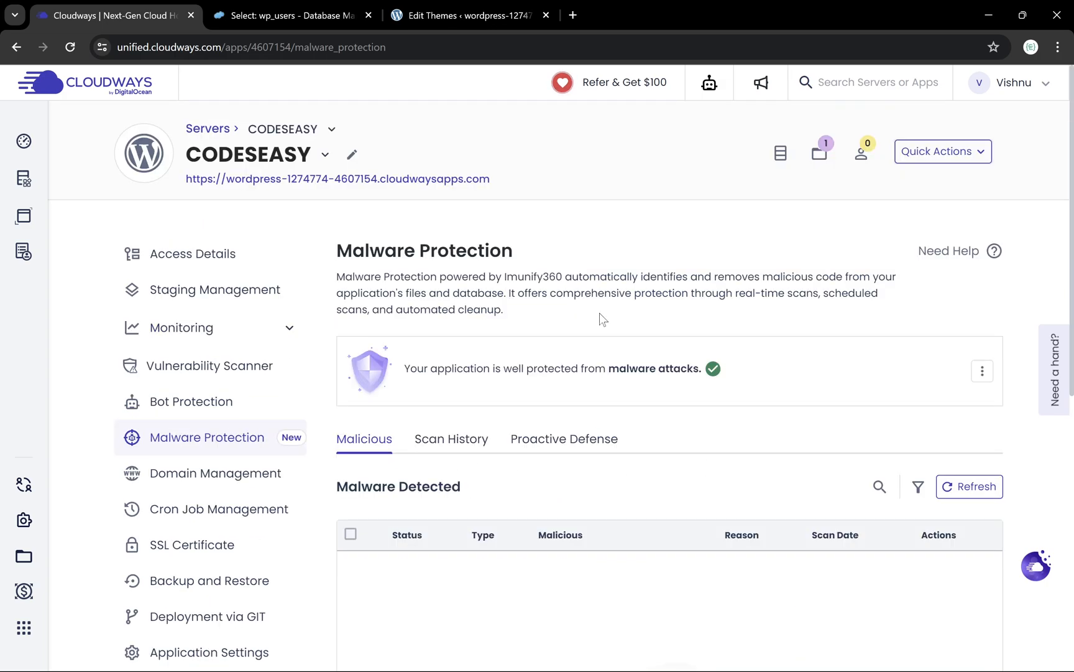
Start a malware scan of the application from the empty Malware Detected list.
scroll(599, 313, down, 3)
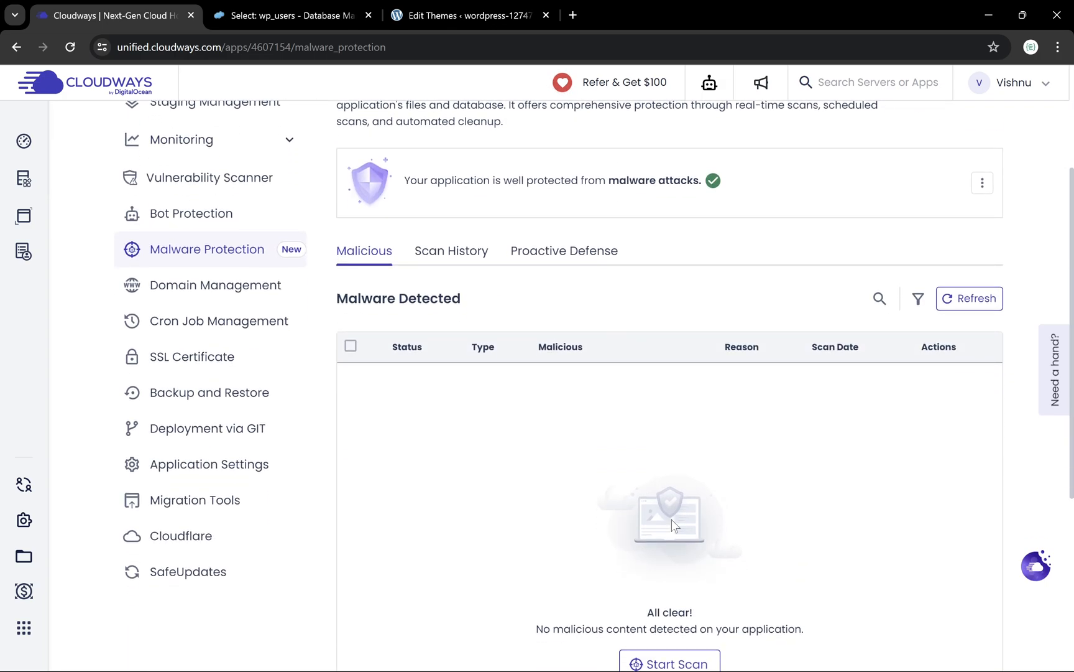
scroll(672, 520, down, 1)
click(696, 613)
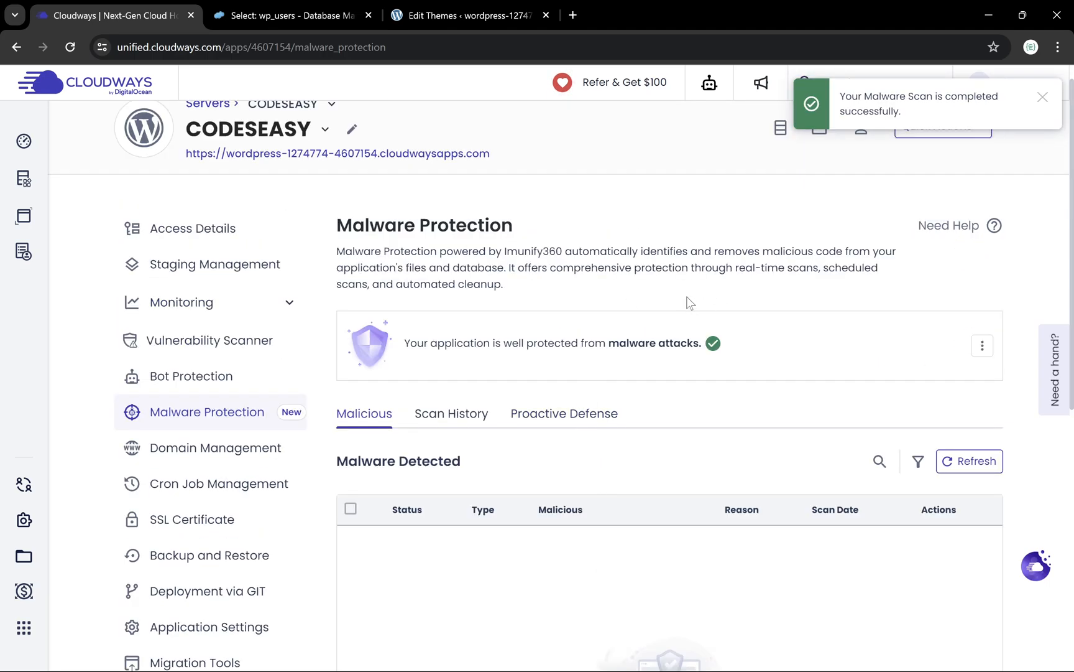
Review the malware scan history, checking the total objects covered by the latest file scan.
click(461, 414)
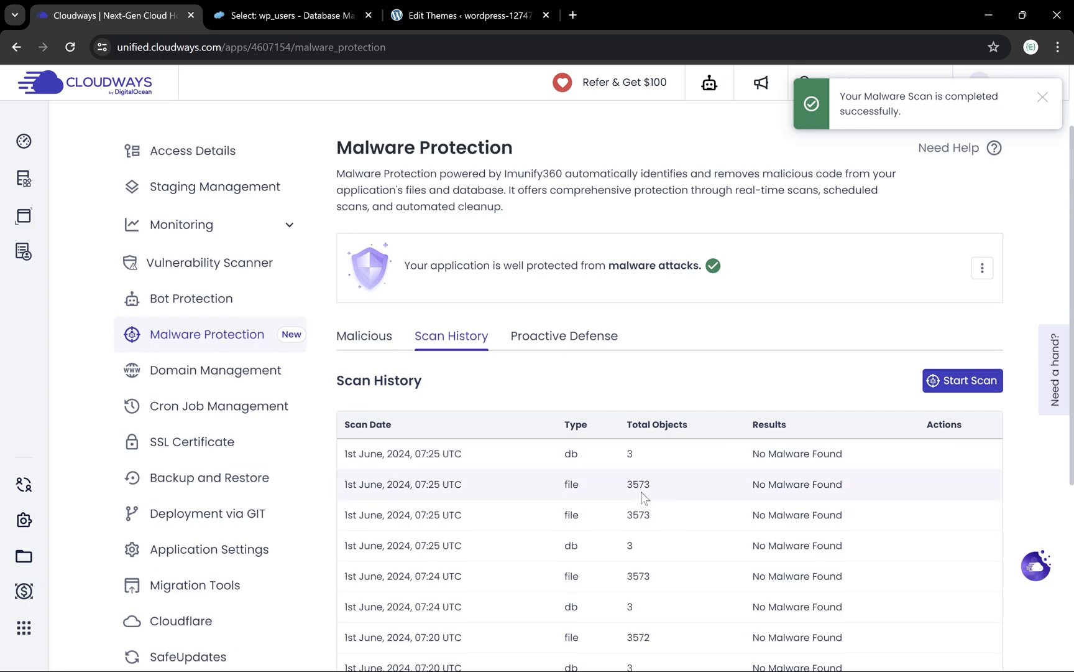
scroll(641, 492, down, 1)
double_click(639, 484)
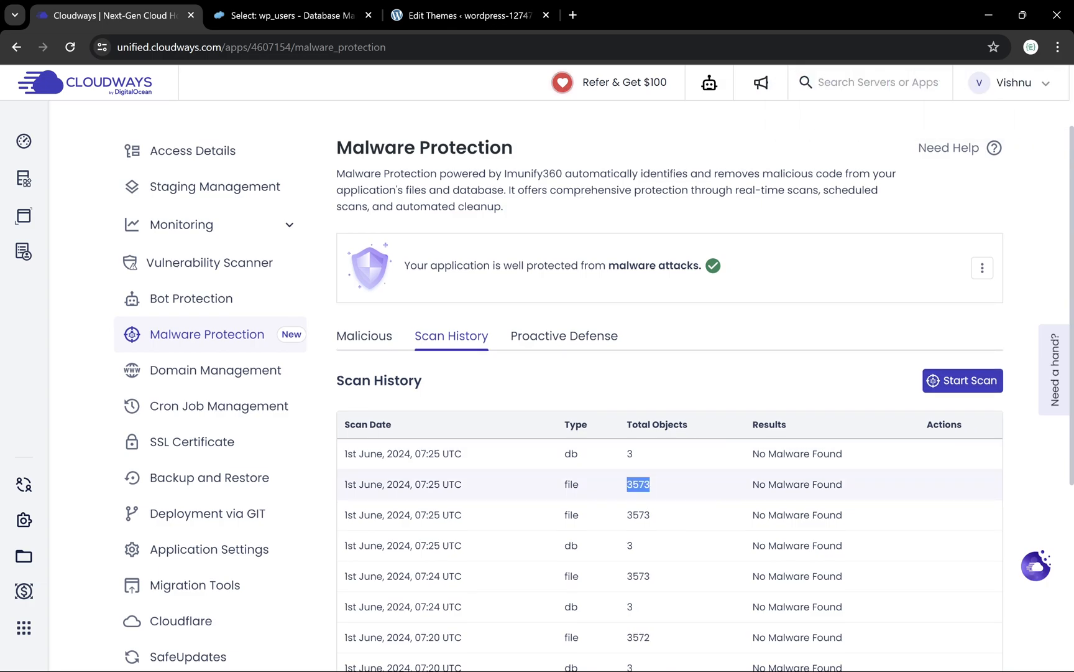
double_click(558, 463)
Return to the Malicious list, and disable Malware Protection for the application, confirming the request.
click(367, 340)
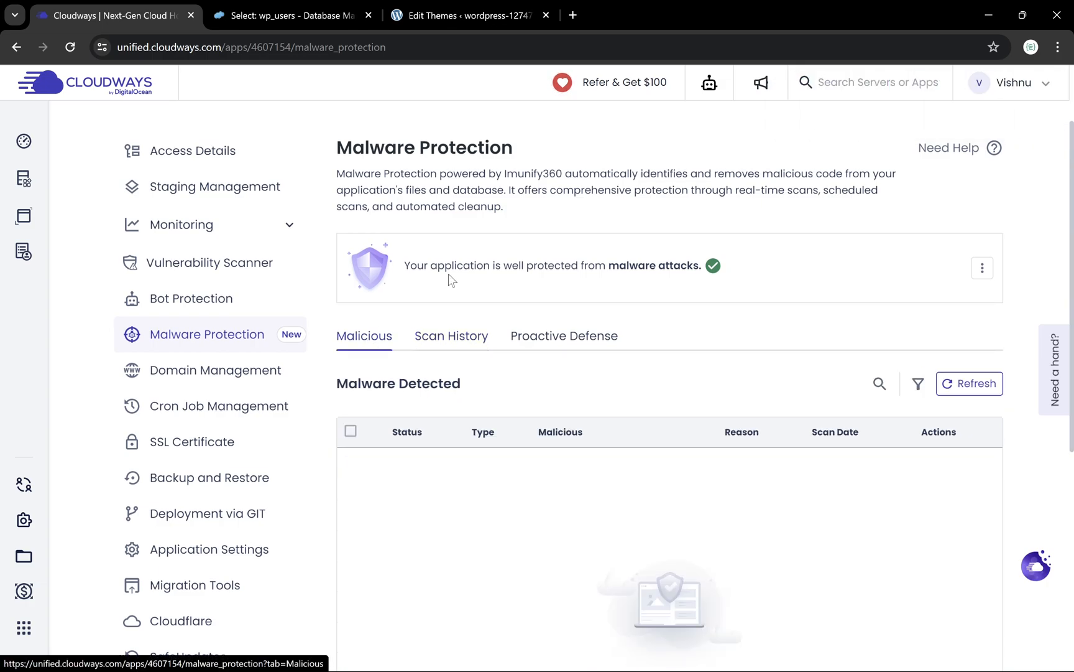
click(982, 271)
click(920, 303)
click(328, 496)
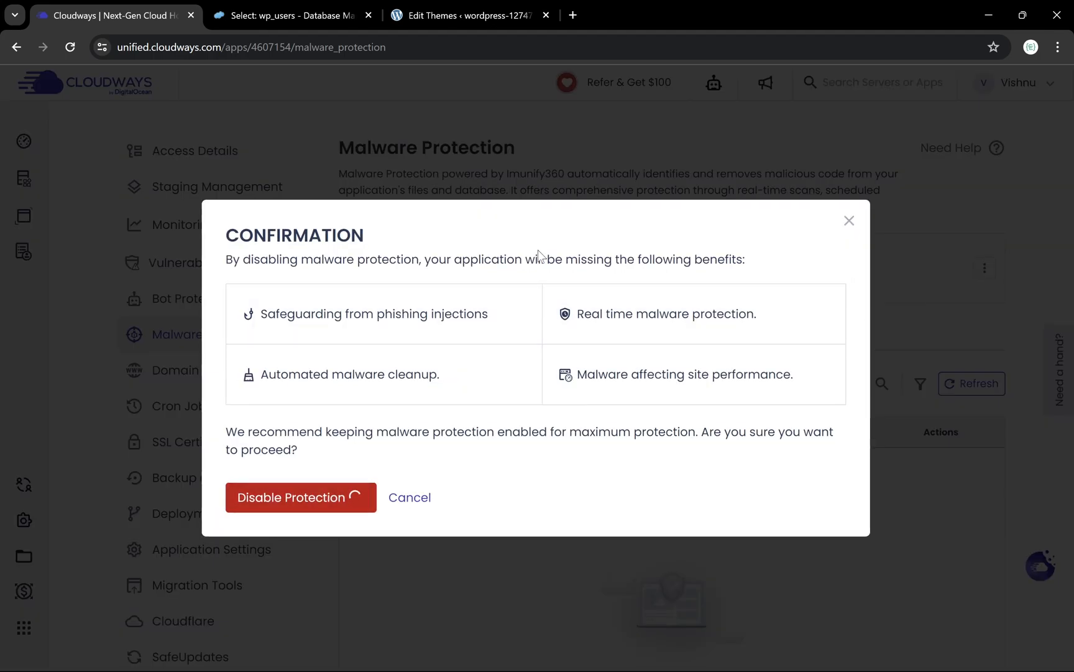
Switch to the WordPress theme file editor and look through Twenty Twenty-Four's functions.php down to the block stylesheets code.
click(437, 5)
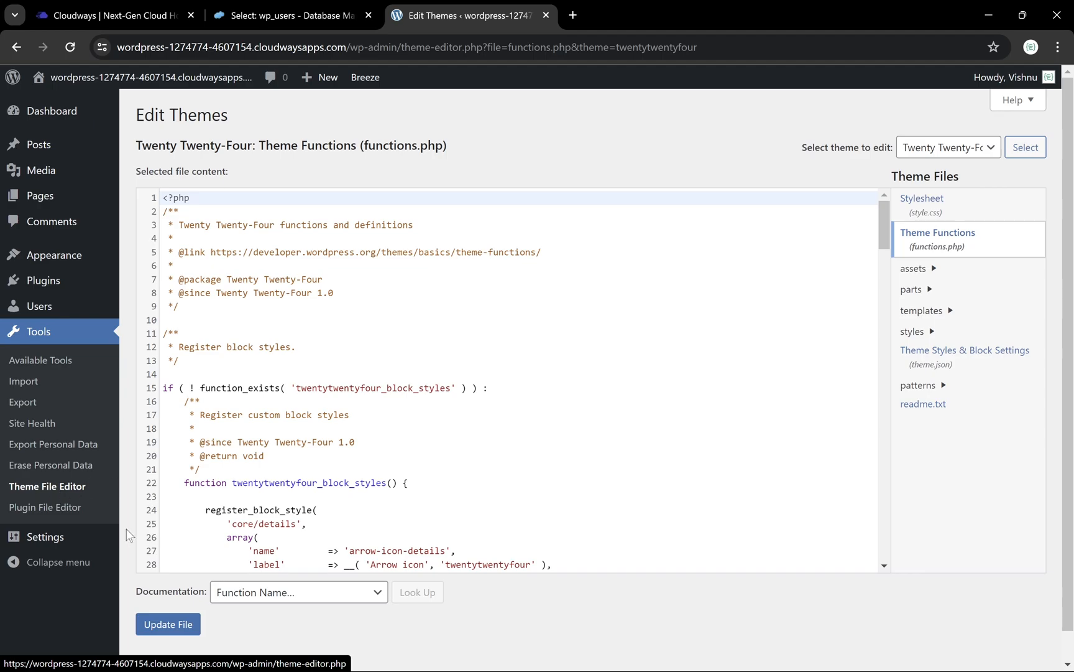
scroll(507, 373, down, 10)
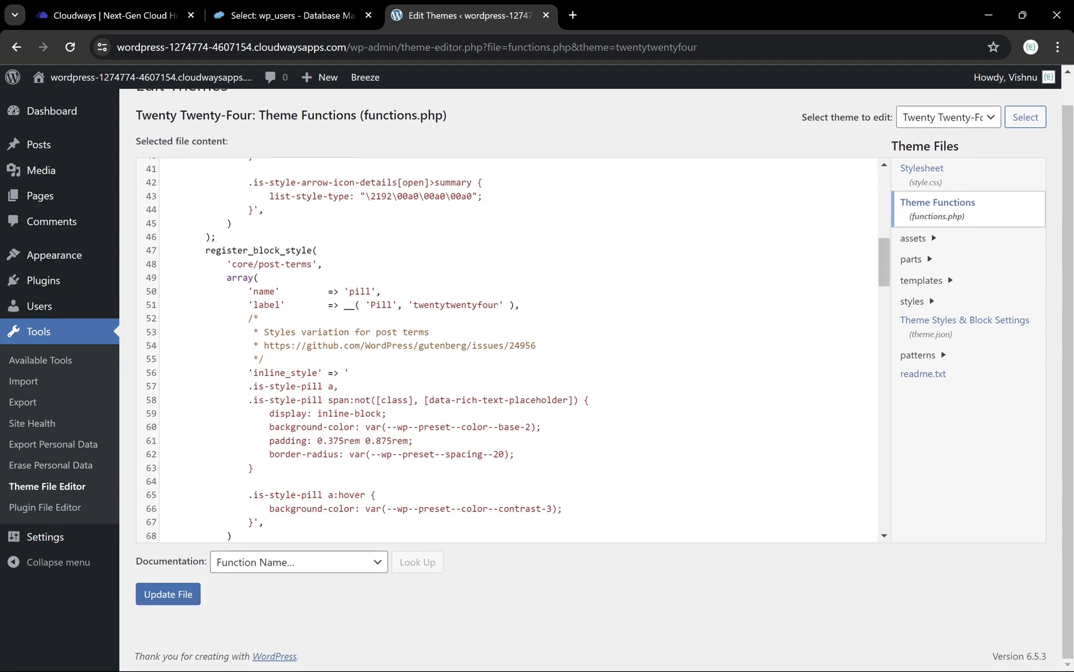
scroll(507, 348, down, 20)
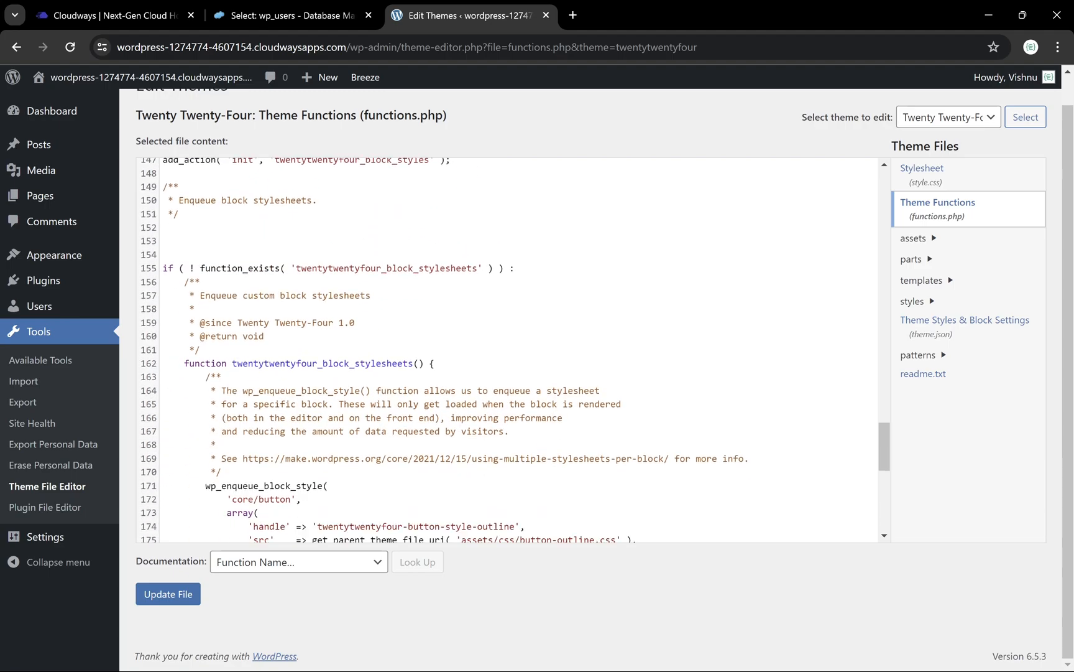
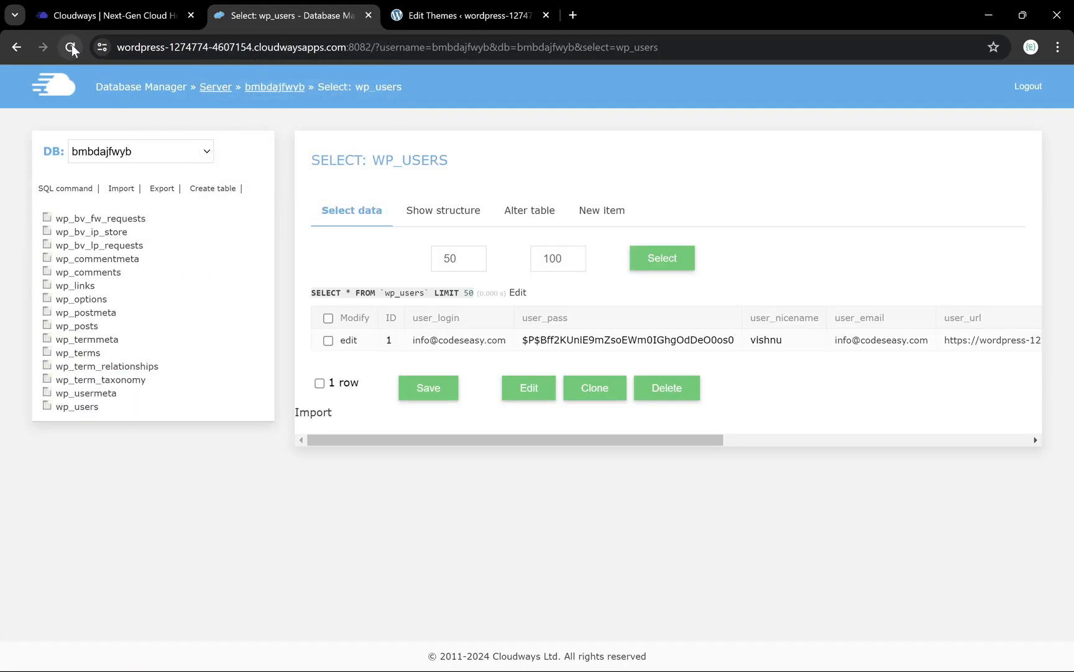
Reload the wp_users table in the Database Manager and check its user_login entries for an added account.
click(69, 47)
double_click(448, 362)
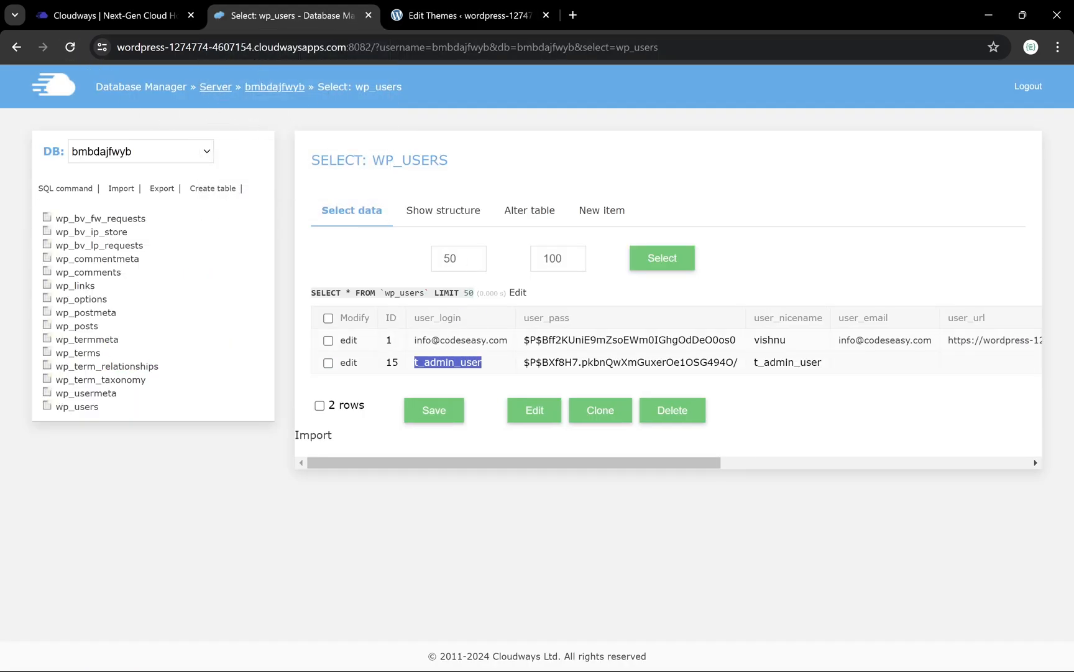
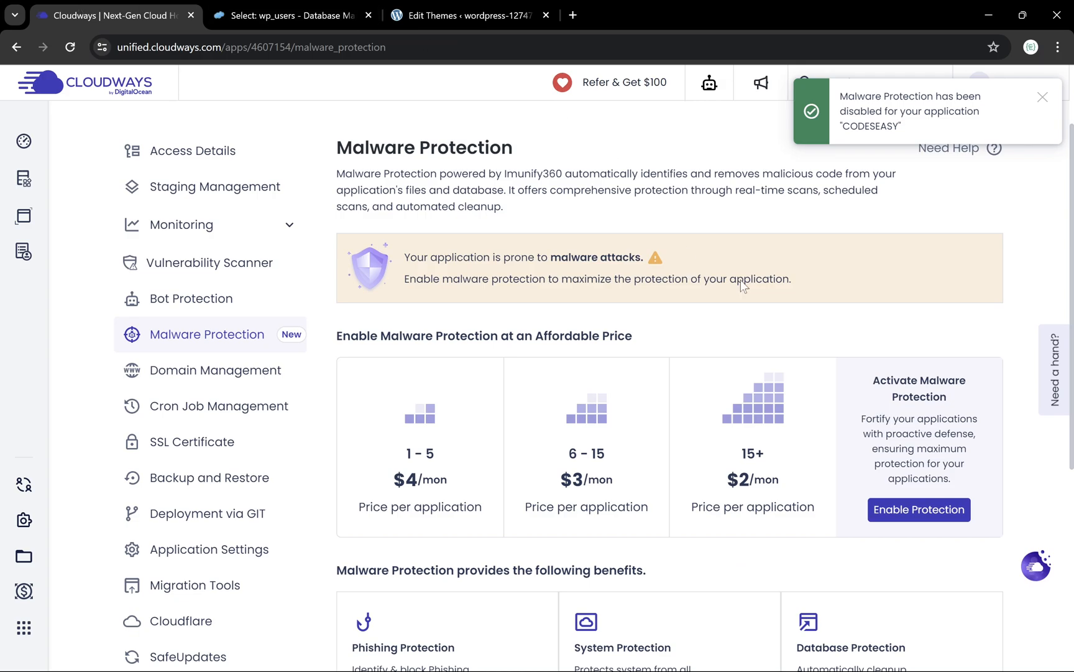
Enable Malware Protection for the application again and check the cleanup status of functions.php in the Malware Detected list.
click(917, 510)
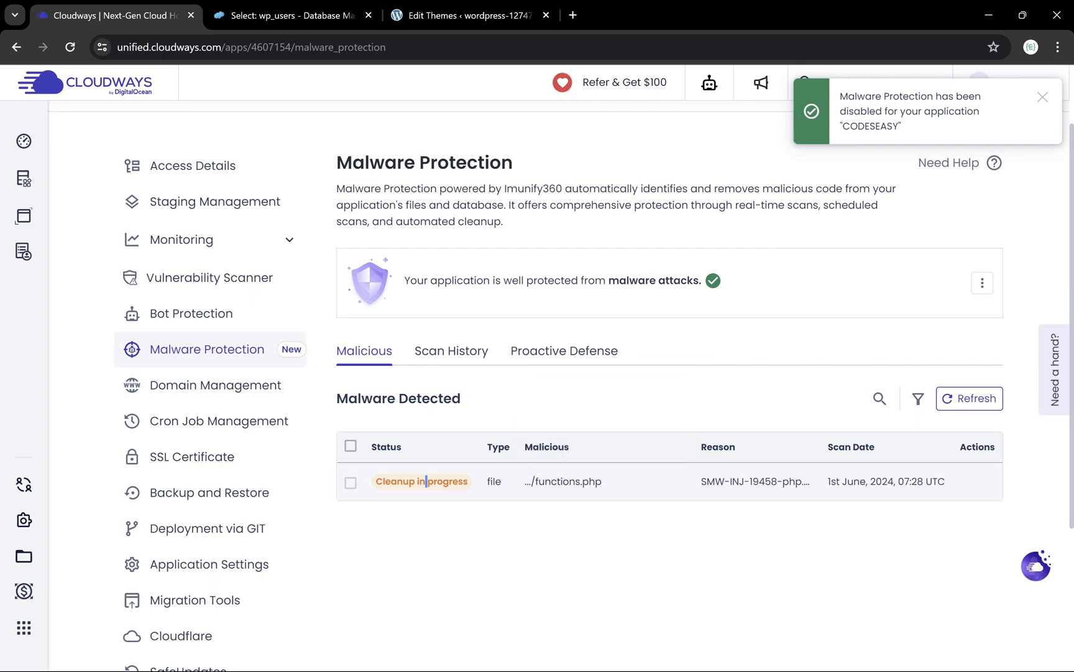
double_click(426, 480)
click(408, 502)
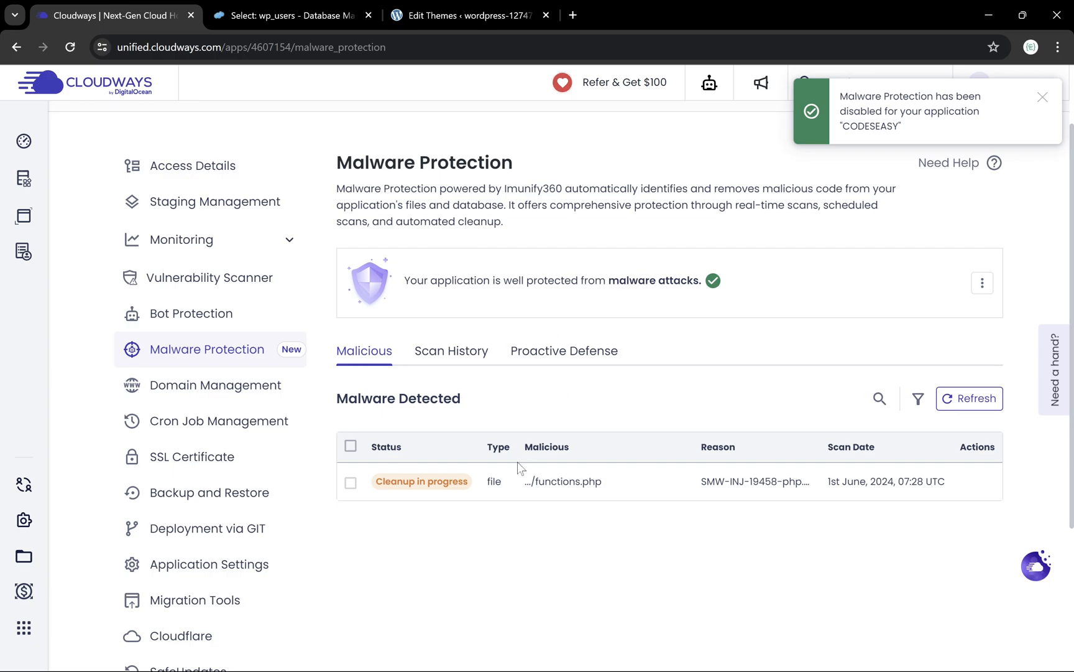
Check the latest file scan's result in the scan history, and return to the Malicious list for the cleanup status.
click(467, 359)
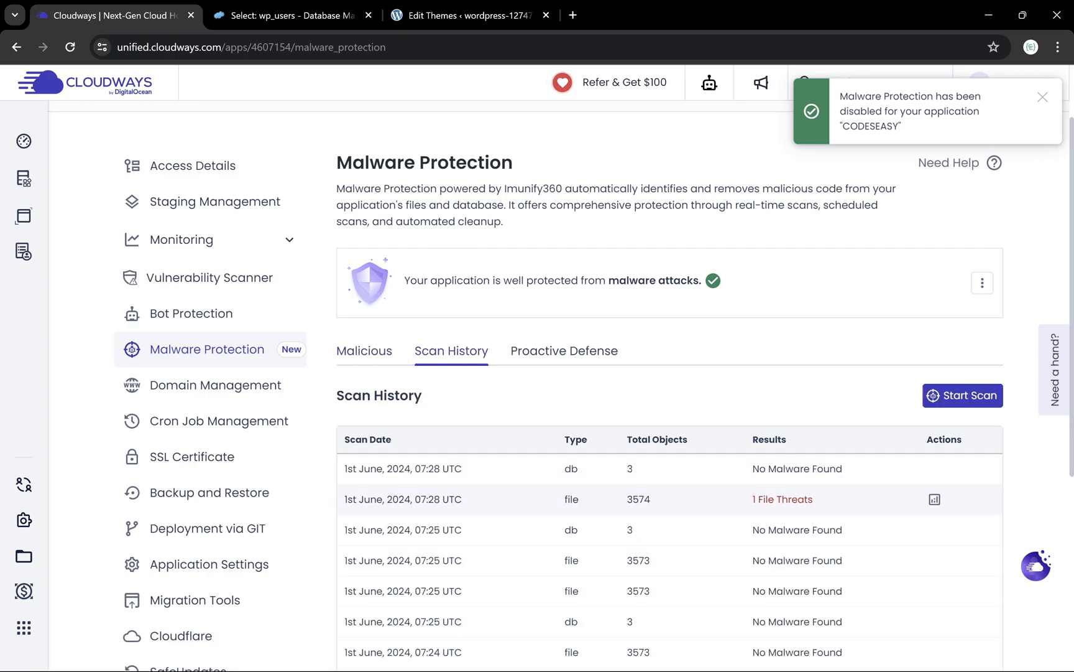
drag(816, 499, 751, 499)
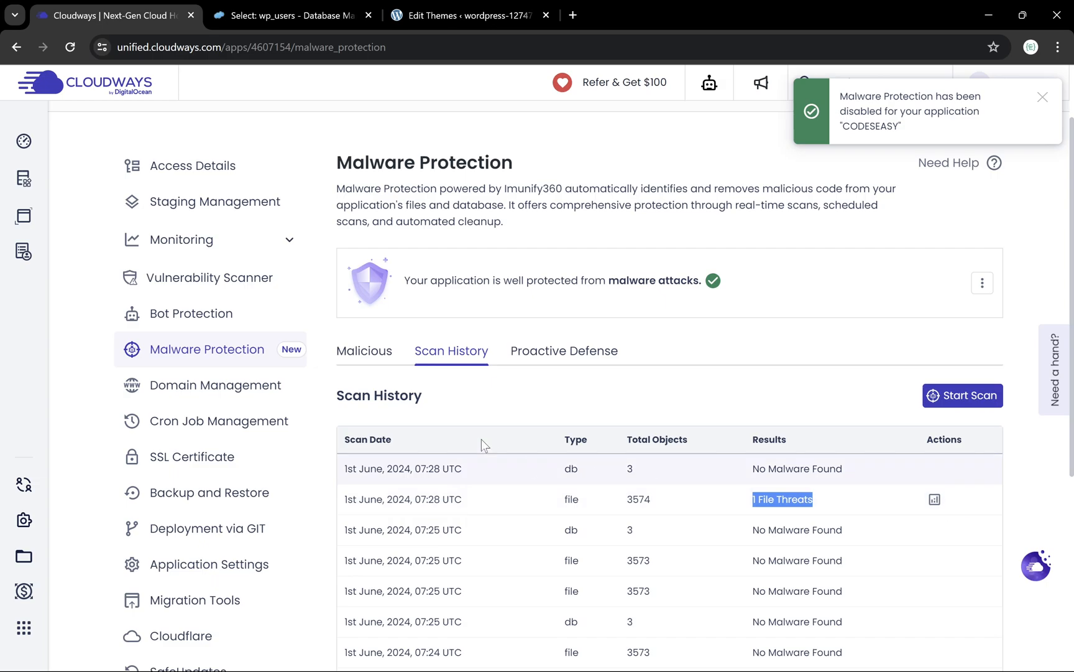
click(371, 352)
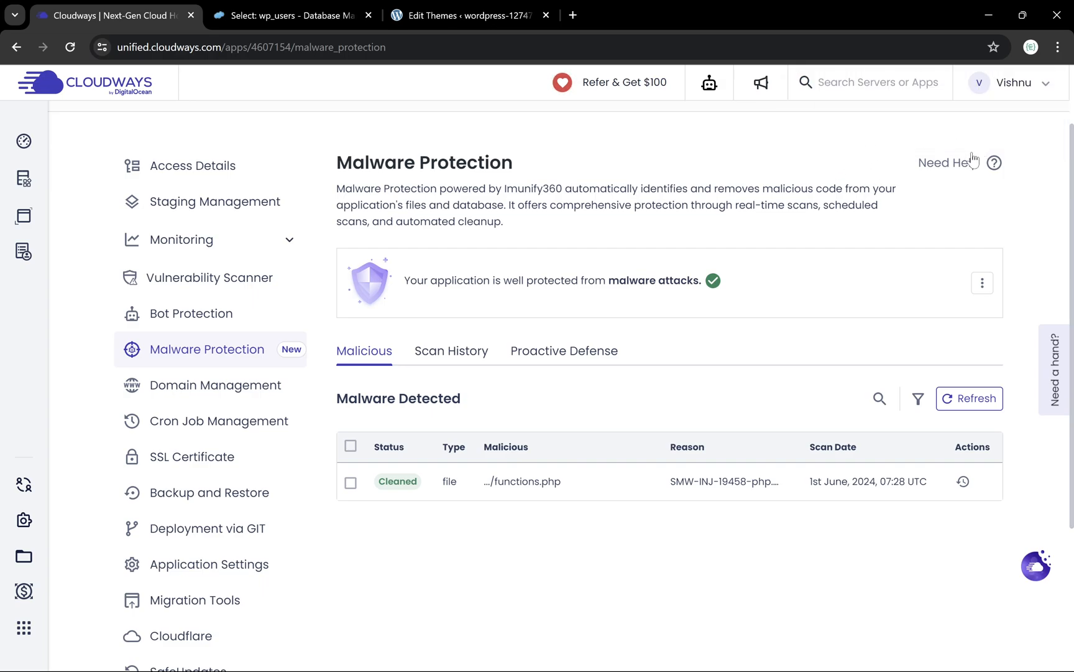
Open the detailed Malware Protection help article and read its overview, pricing and eligibility sections.
mouse_move(951, 179)
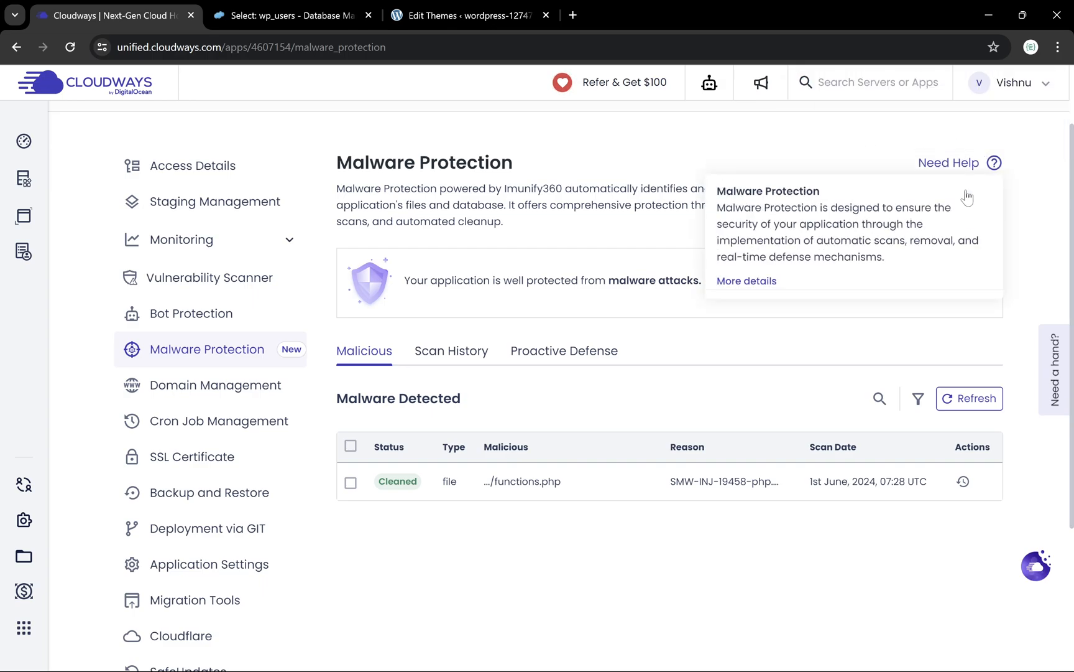
click(749, 287)
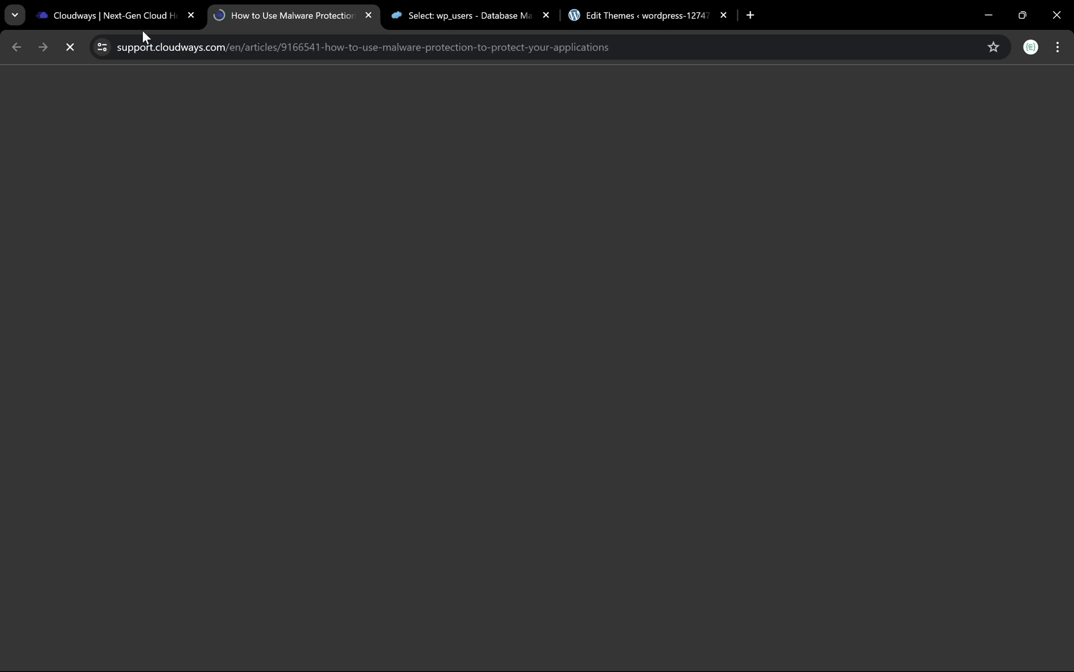
scroll(353, 413, down, 2)
scroll(352, 413, down, 10)
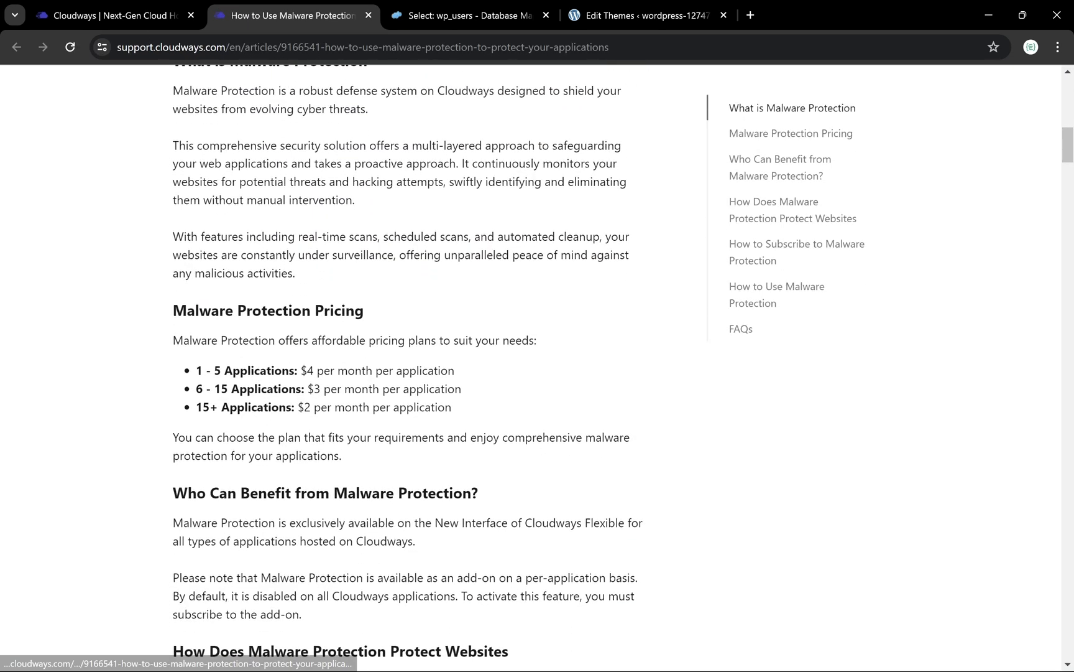